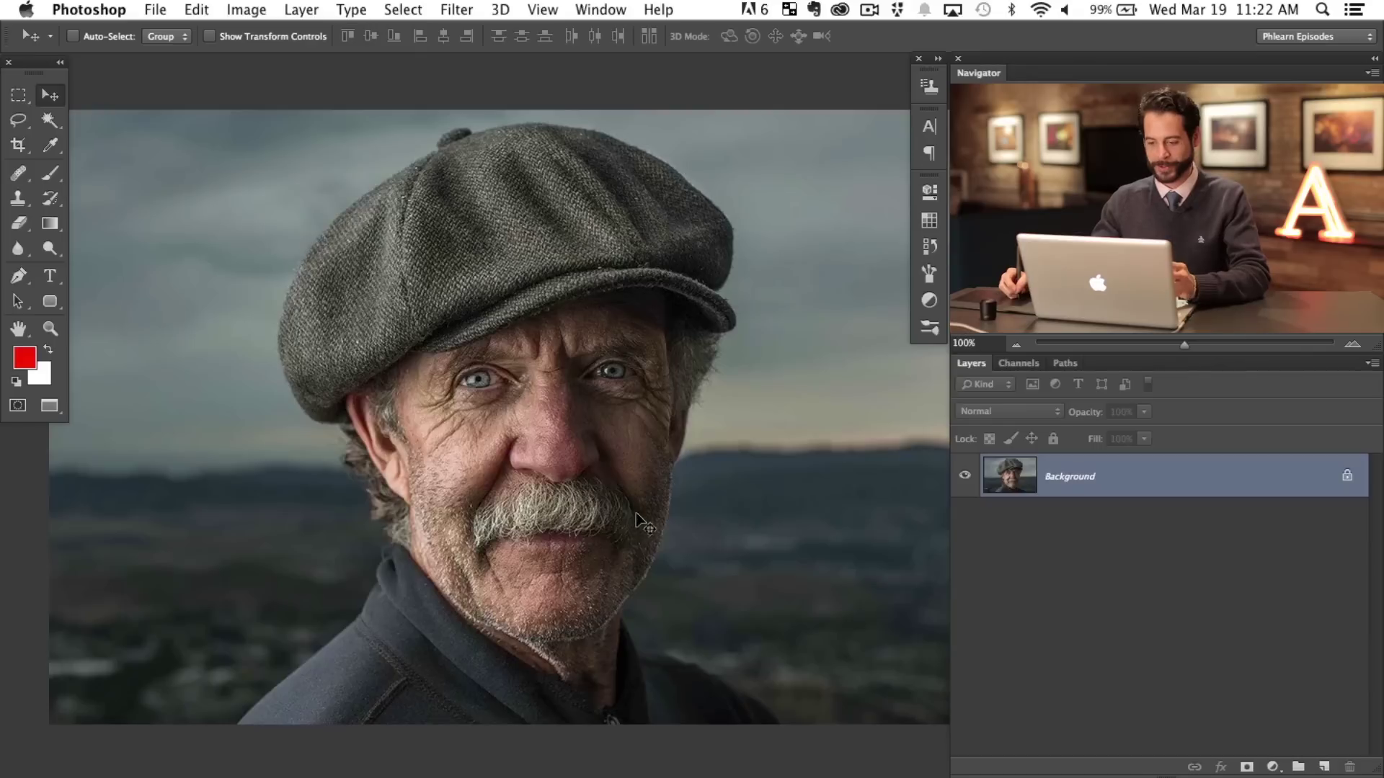
# Step: Nudge the portrait view slightly and open the new fill or adjustment layer menu
pyautogui.moveTo(578, 585)
pyautogui.mouseDown()
pyautogui.moveTo(587, 605)
pyautogui.moveTo(594, 582)
pyautogui.mouseUp()
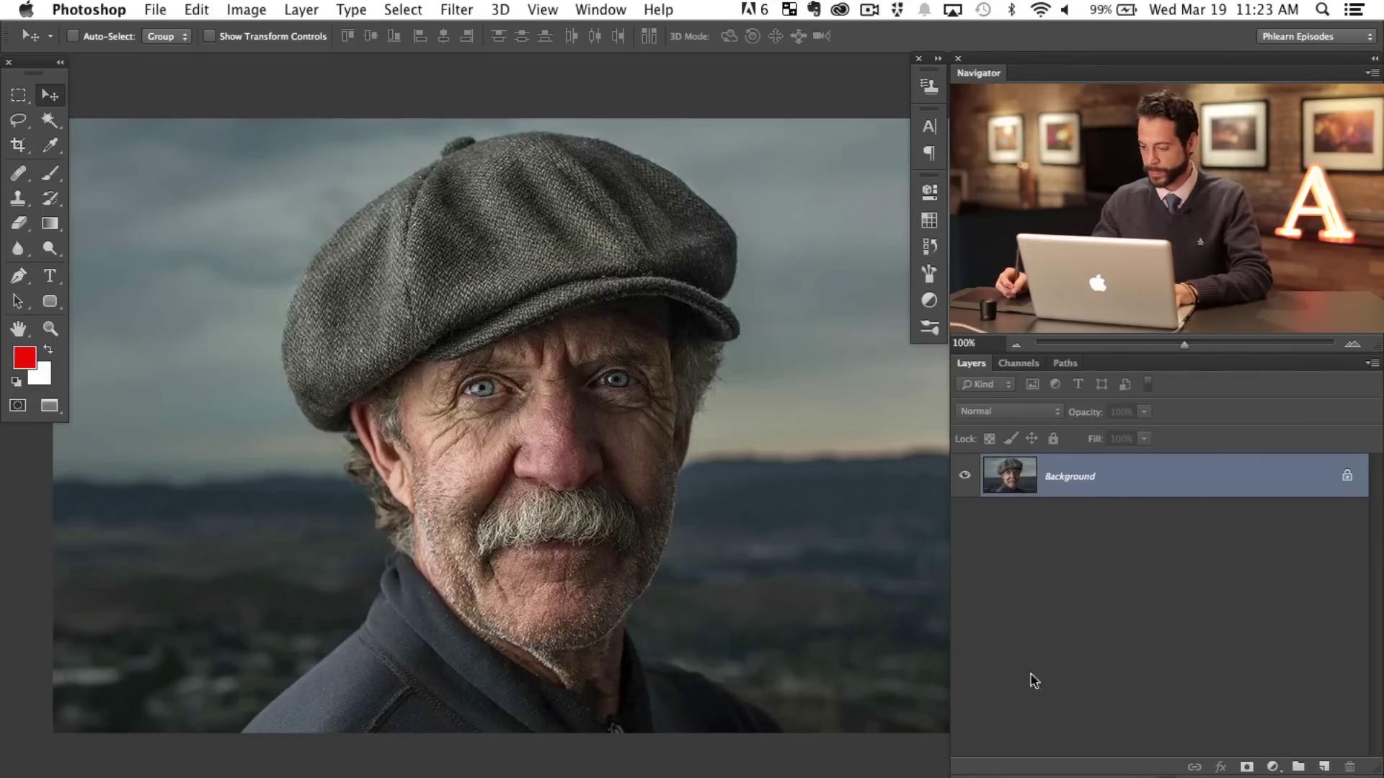
pyautogui.click(1273, 768)
# Step: Add a Hue/Saturation adjustment layer, try a hue shift, then reset it to defaults
pyautogui.click(1297, 775)
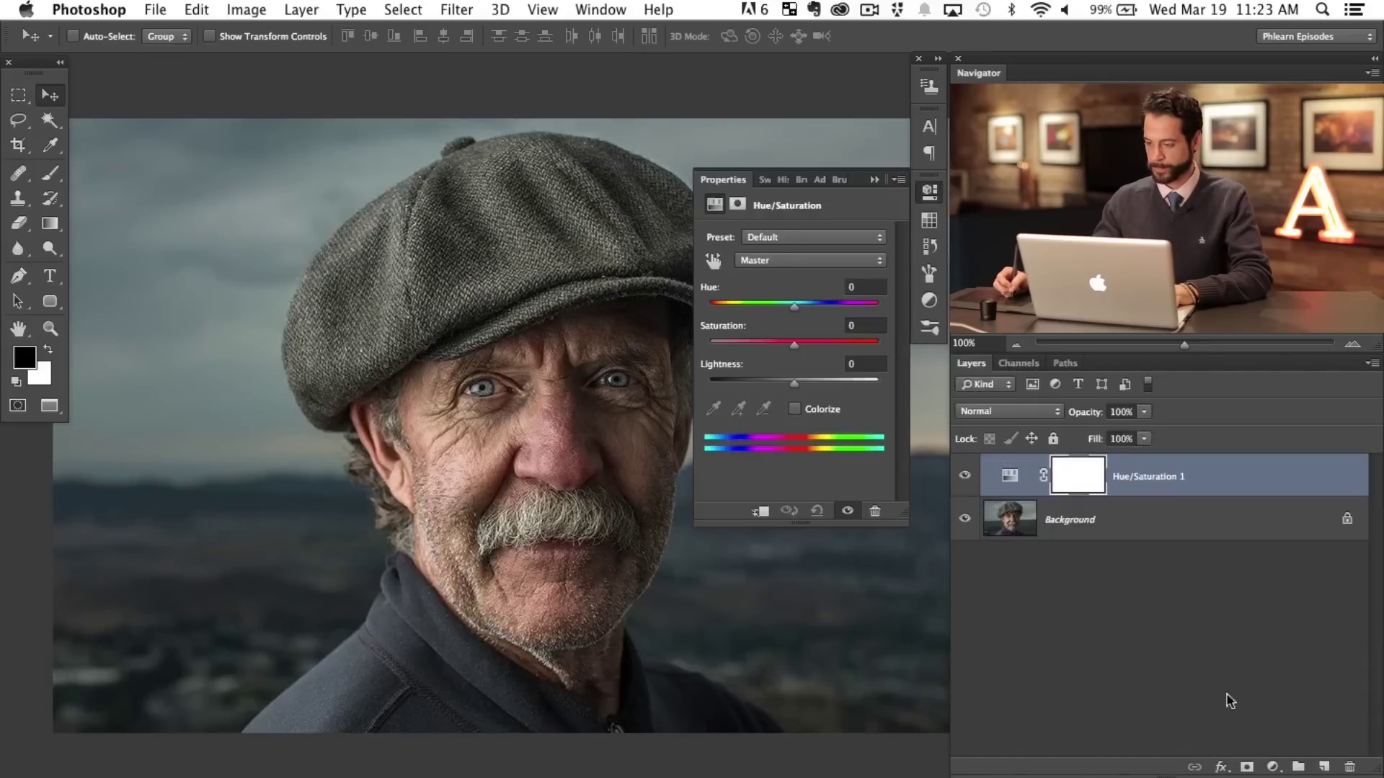
pyautogui.hscroll(3, 583, 371)
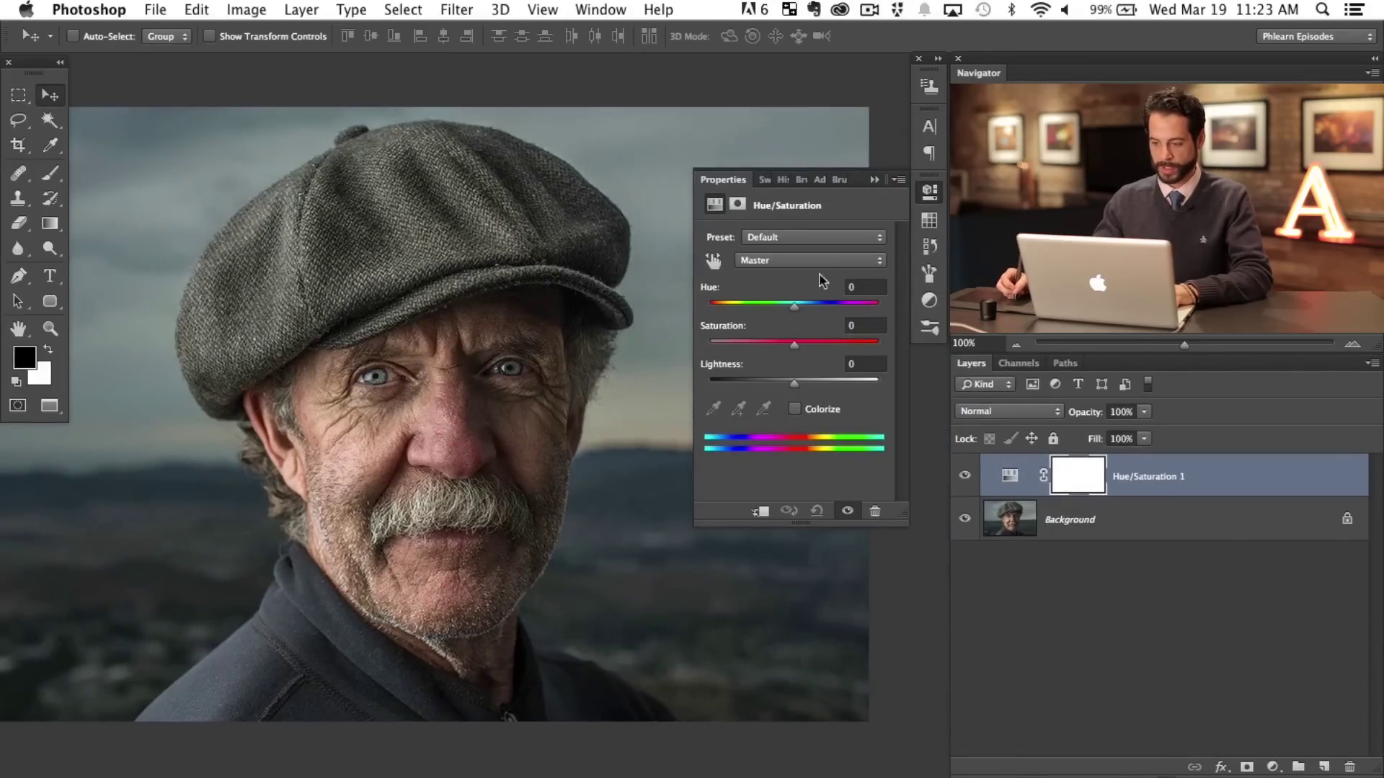
pyautogui.moveTo(792, 311)
pyautogui.mouseDown()
pyautogui.moveTo(830, 311)
pyautogui.moveTo(721, 317)
pyautogui.moveTo(885, 314)
pyautogui.moveTo(739, 326)
pyautogui.moveTo(800, 321)
pyautogui.mouseUp()
pyautogui.click(818, 512)
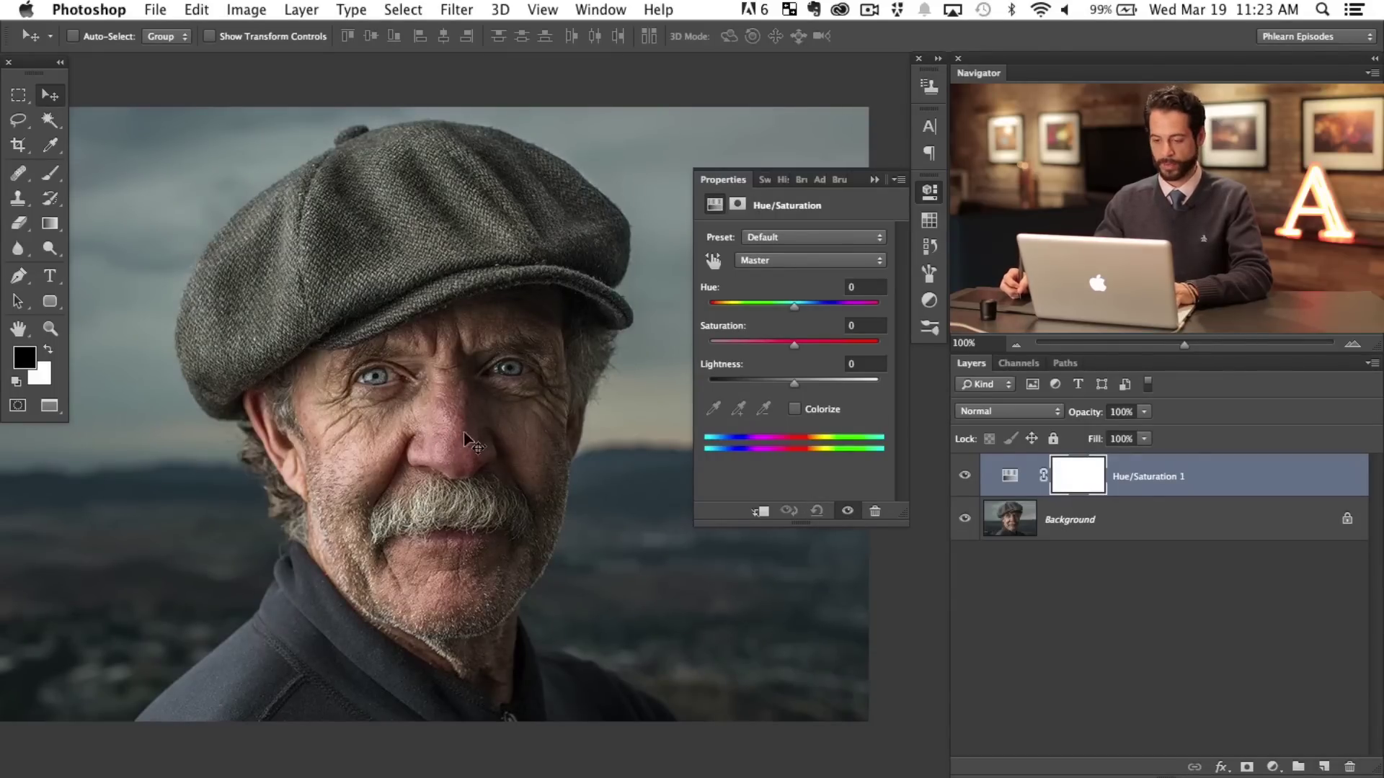
# Step: Zoom to 200% on the man's face and bring up the colour range list
pyautogui.press('super+plus')
pyautogui.moveTo(473, 559); pyautogui.dragTo(605, 569)
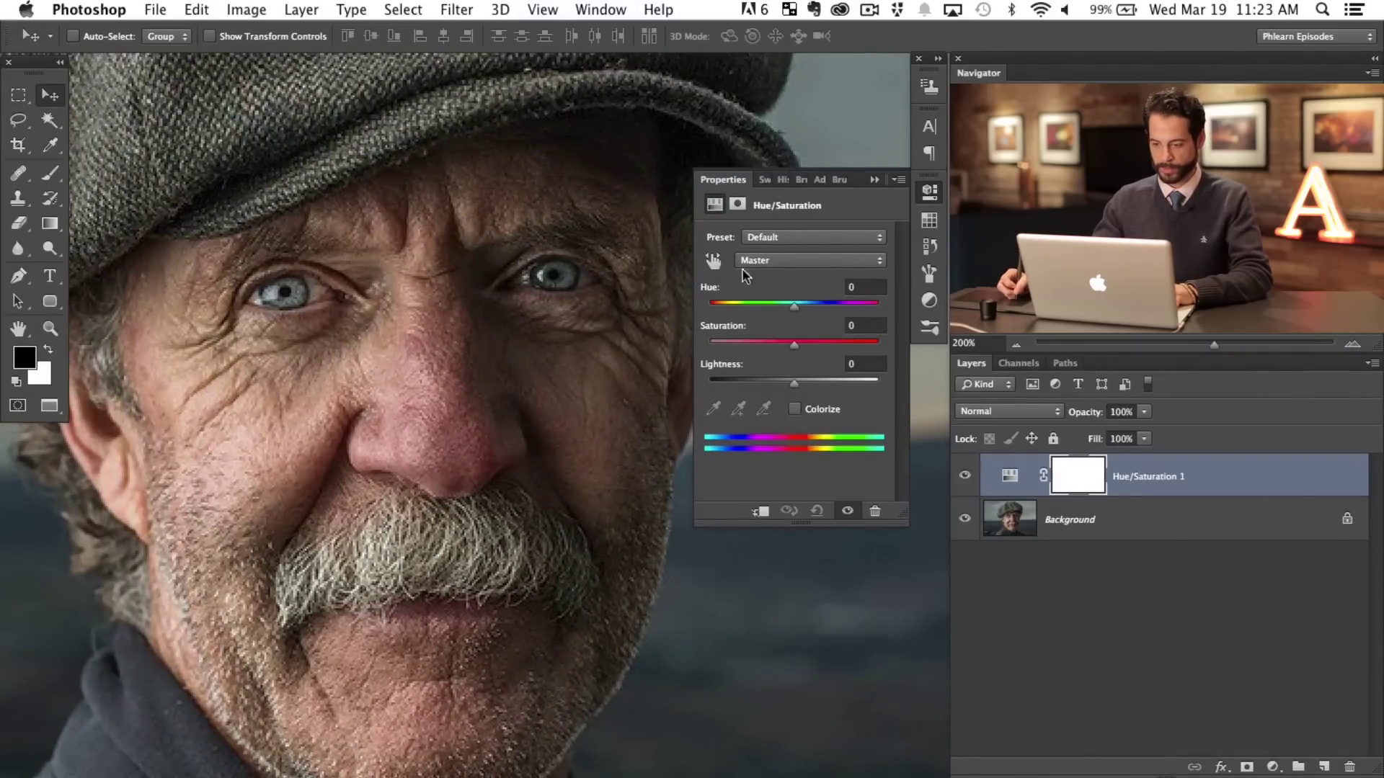
pyautogui.click(767, 259)
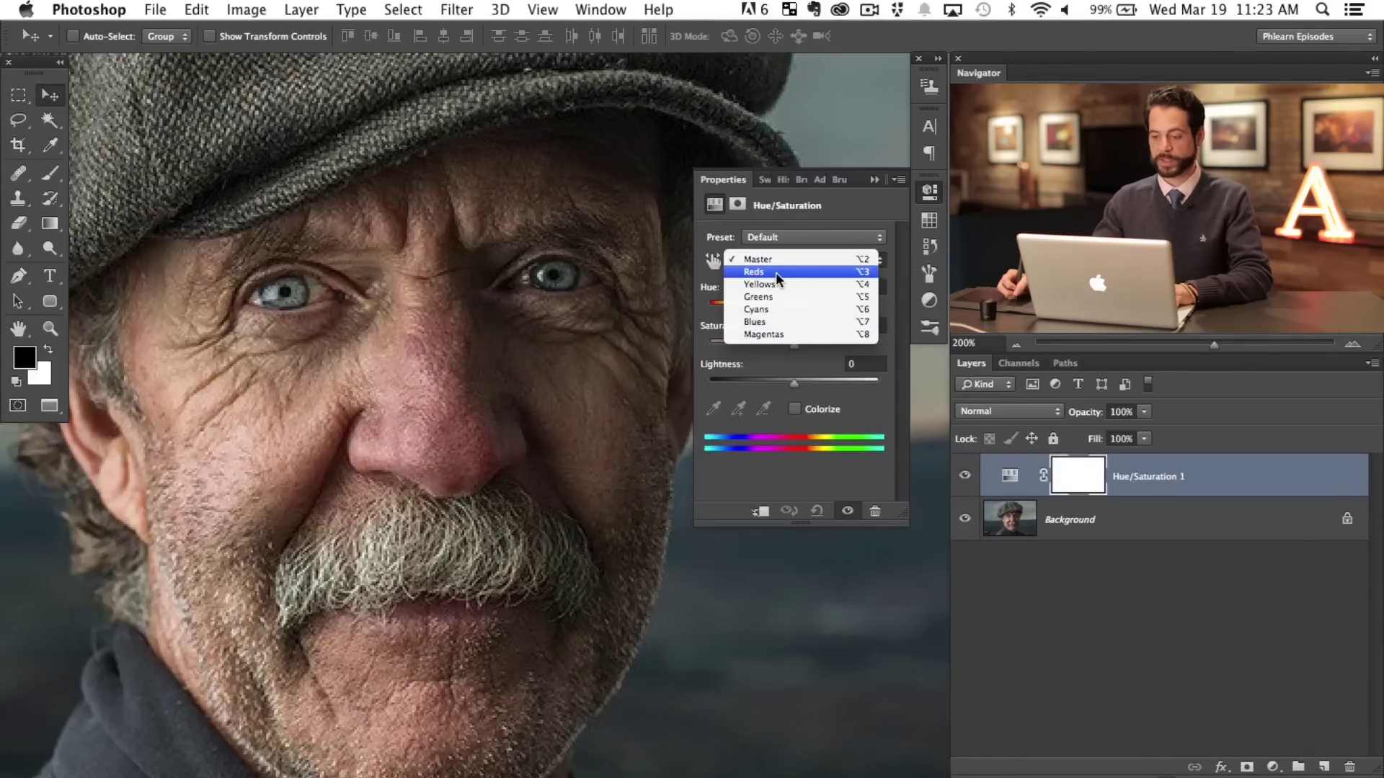
# Step: Restrict the Hue/Saturation adjustment to the Reds range
pyautogui.click(776, 272)
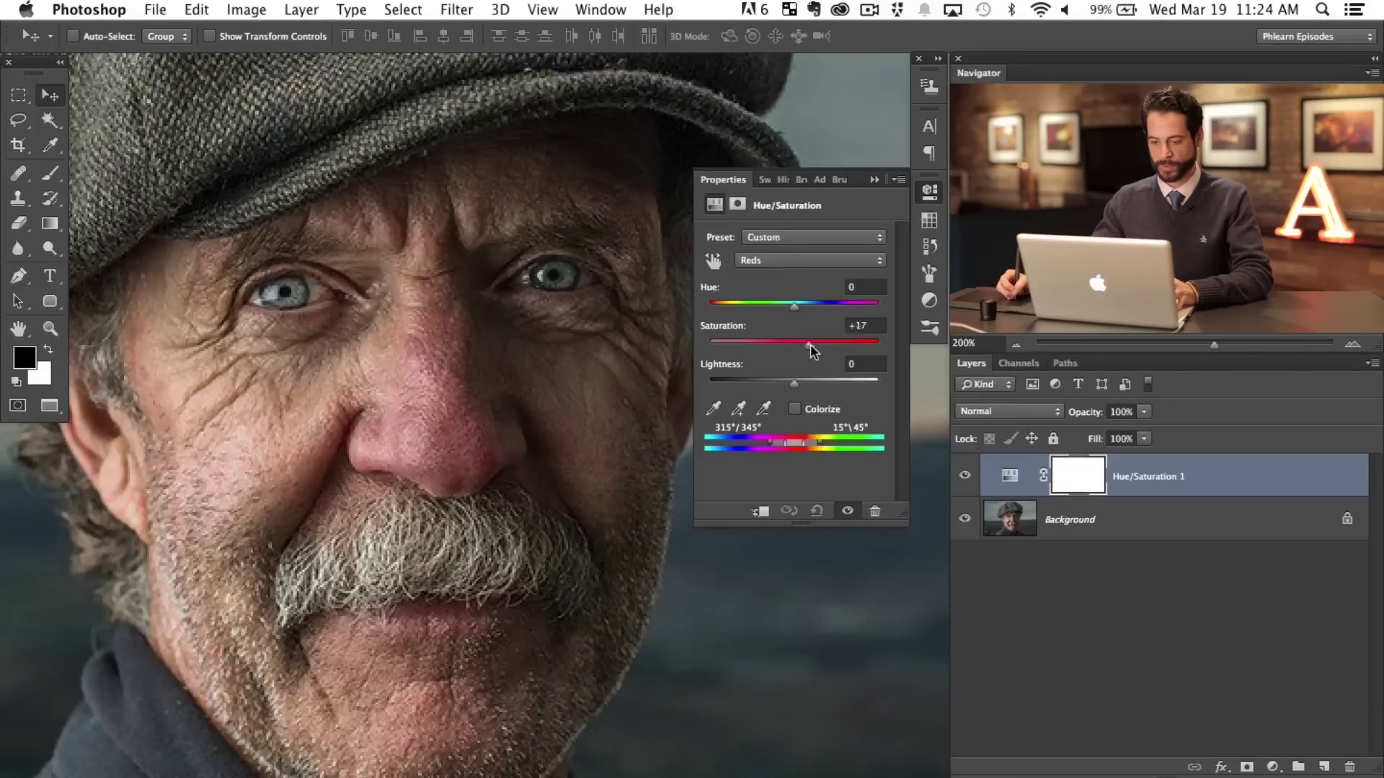
# Step: Push Reds saturation to +100, then zoom out and return to 200% on the face
pyautogui.moveTo(851, 346); pyautogui.dragTo(897, 349)
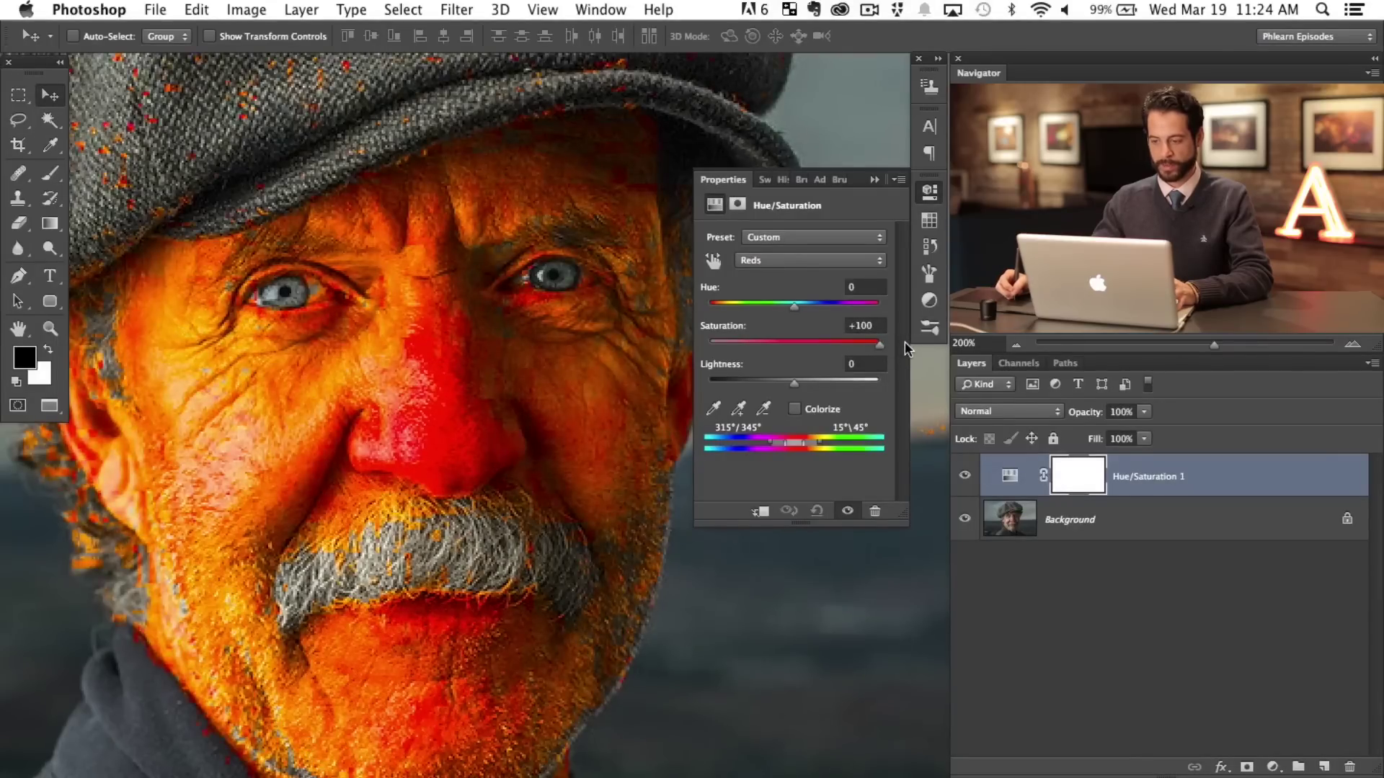
pyautogui.press('super+minus')
pyautogui.press('super+minus')
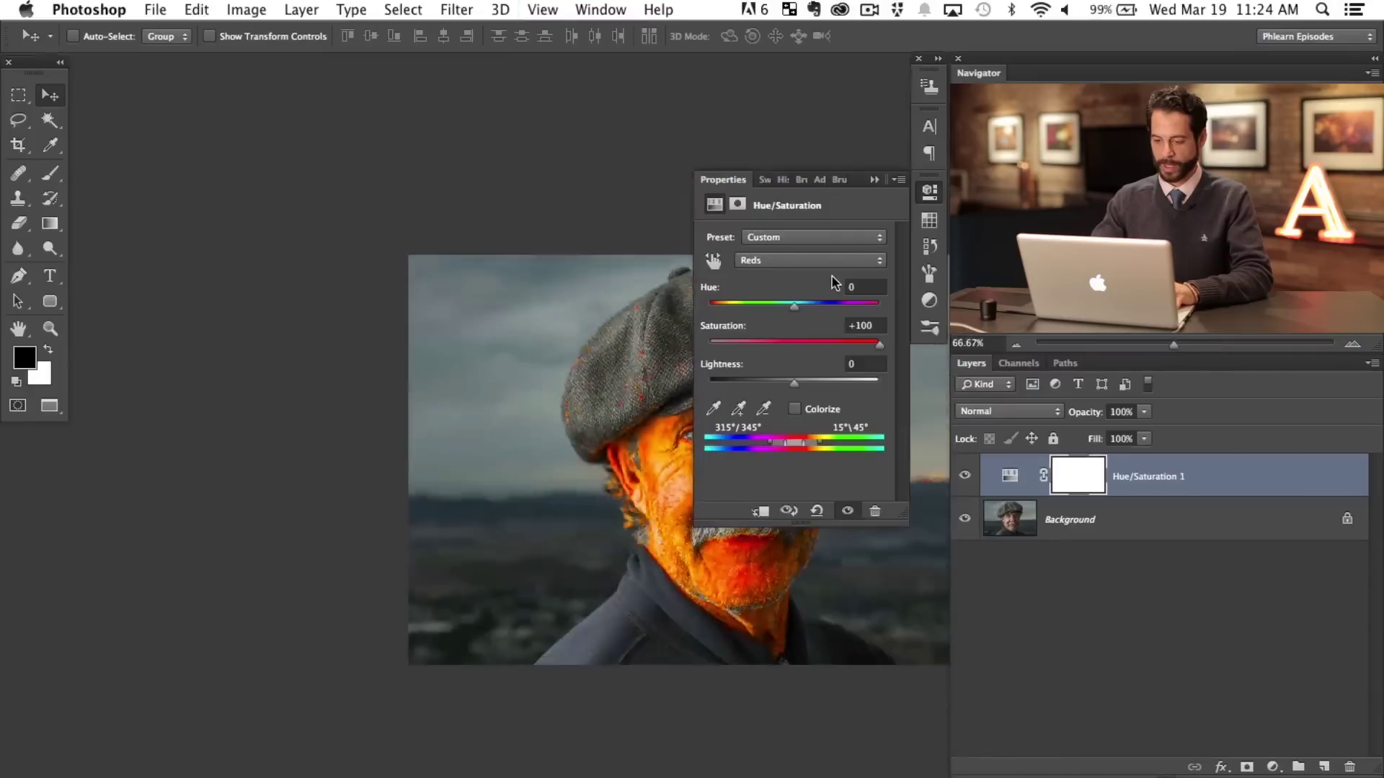
pyautogui.hscroll(8, 394, 556)
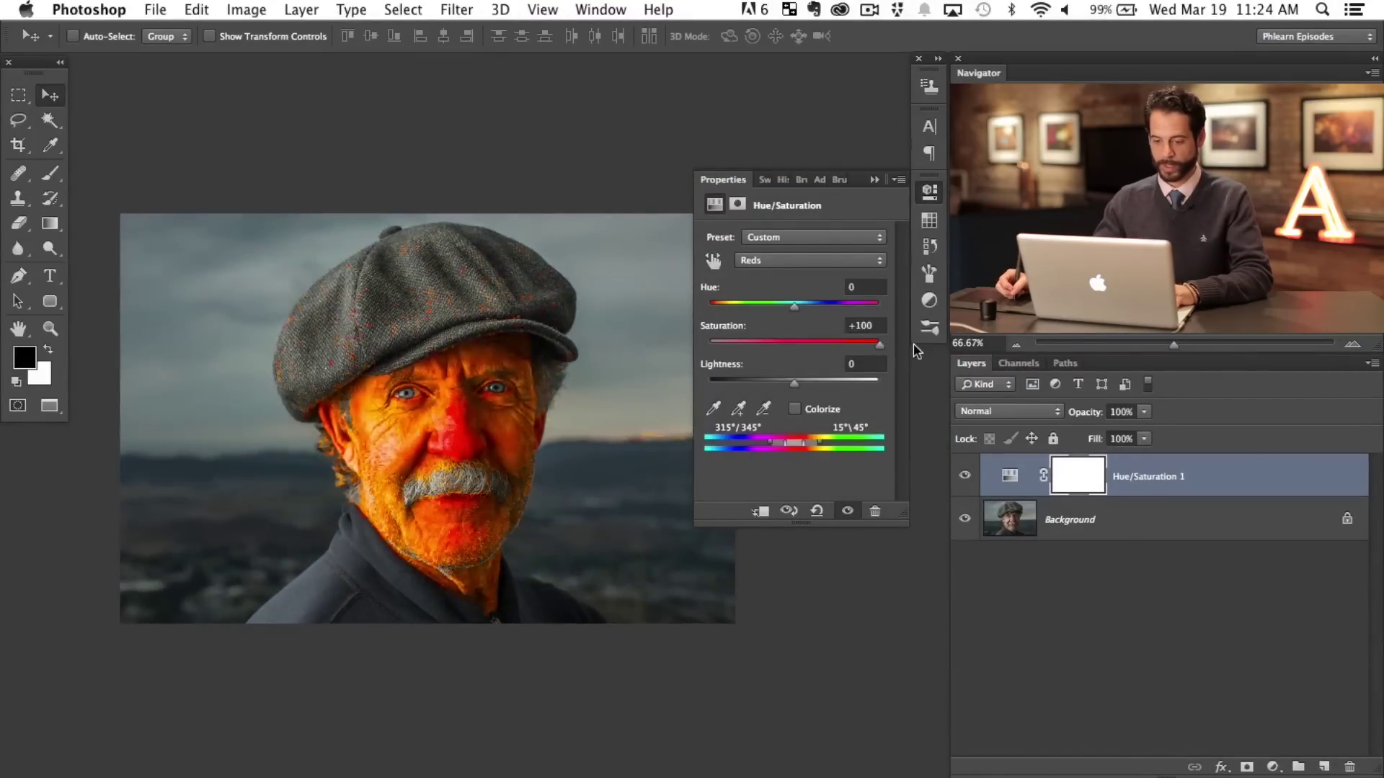
pyautogui.press('super+plus')
pyautogui.press('super+plus')
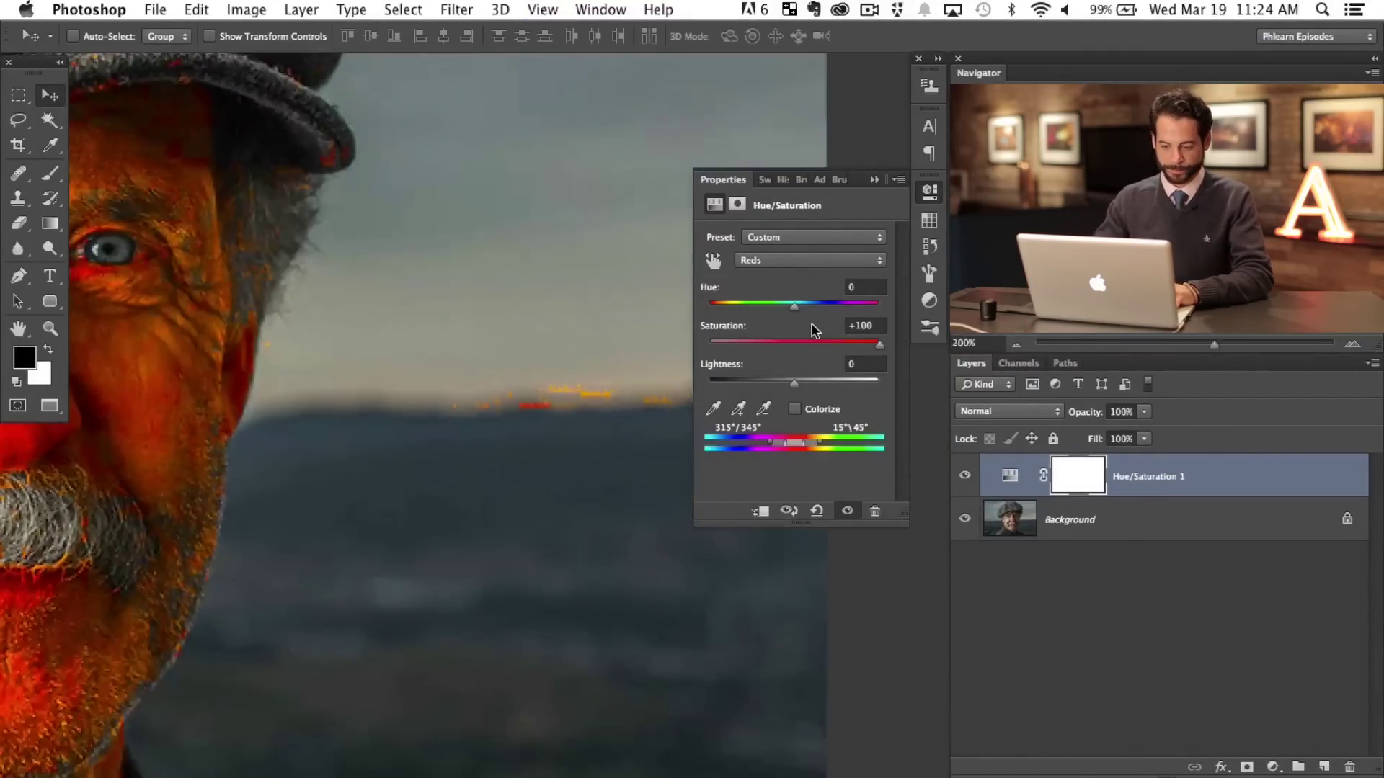
pyautogui.moveTo(620, 764); pyautogui.dragTo(826, 681)
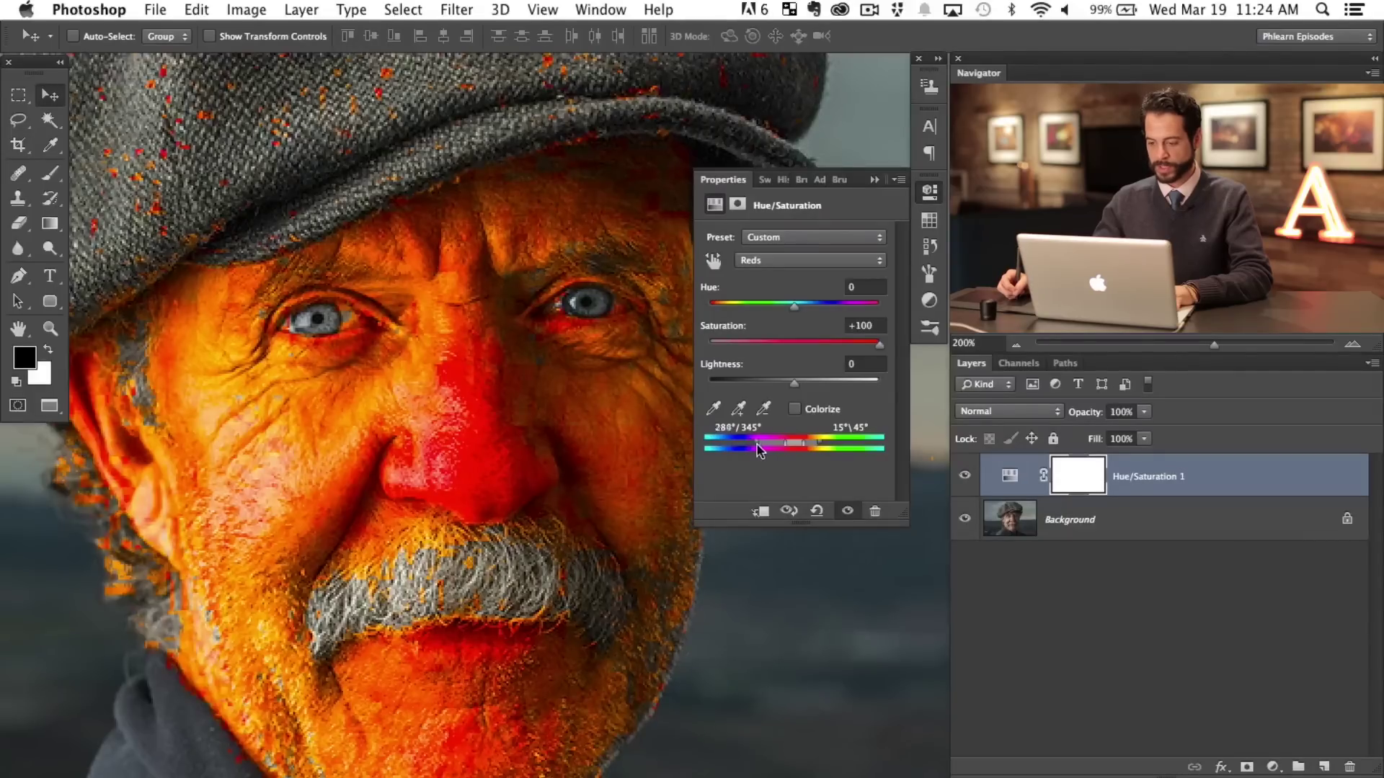
# Step: Narrow and shift the Reds range onto the skin blotches, left edge at 315°/344°
pyautogui.moveTo(747, 450); pyautogui.dragTo(784, 447)
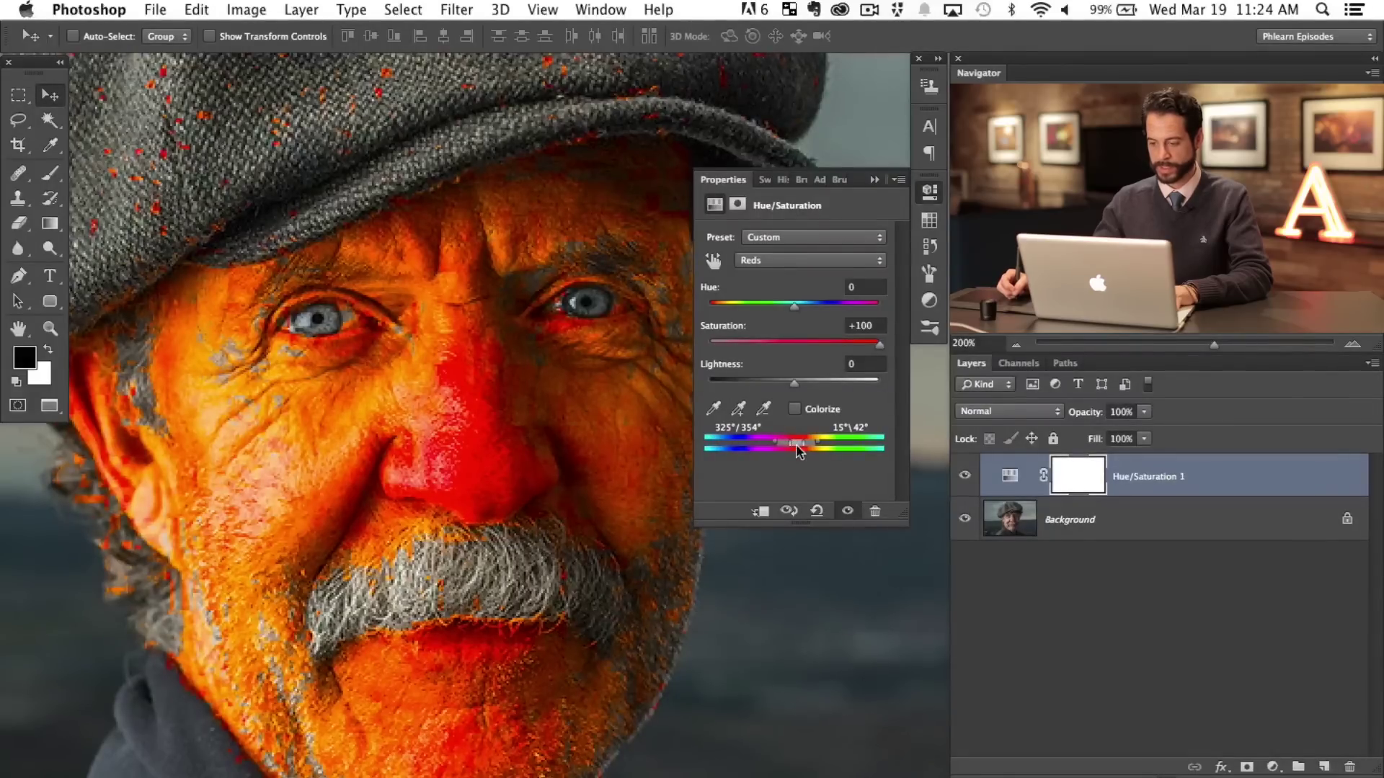
pyautogui.moveTo(795, 448)
pyautogui.mouseDown()
pyautogui.moveTo(836, 444)
pyautogui.moveTo(772, 442)
pyautogui.moveTo(793, 438)
pyautogui.mouseUp()
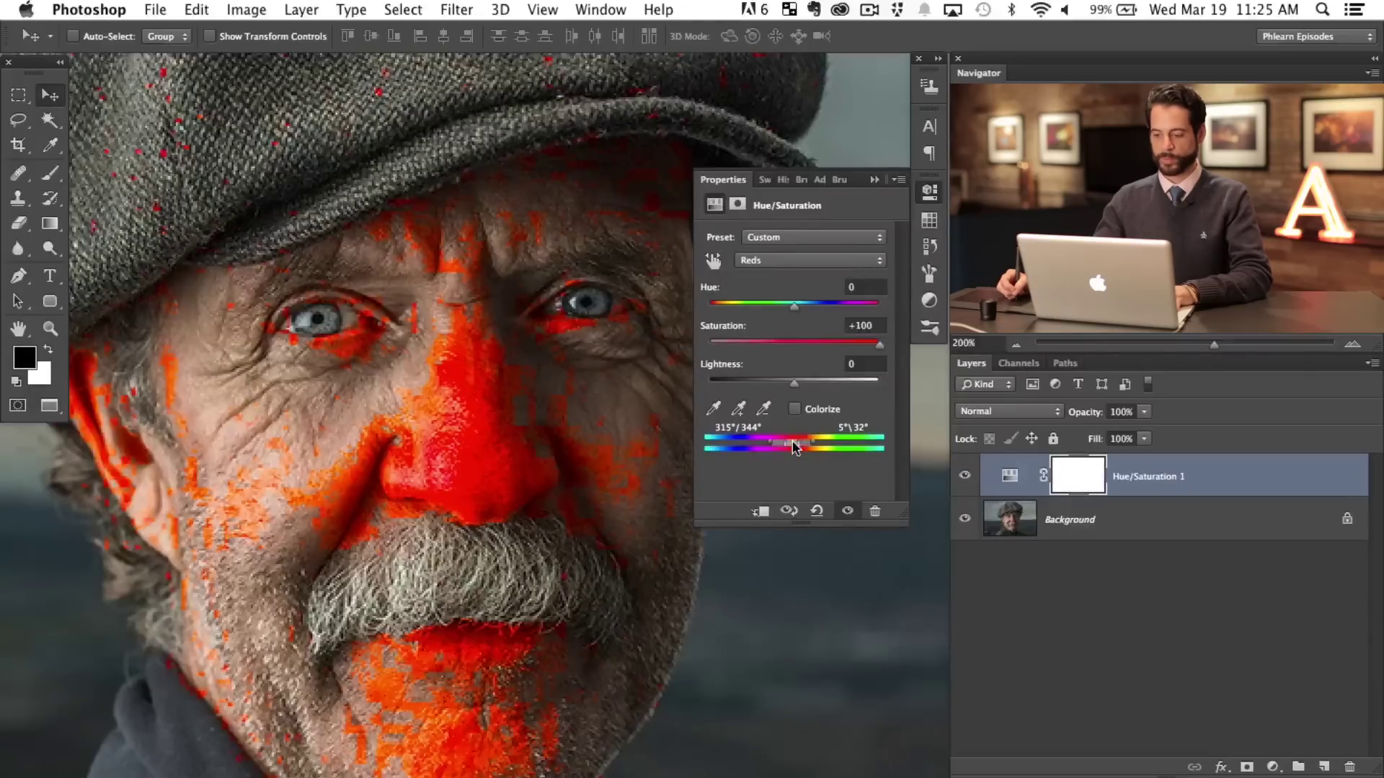
pyautogui.moveTo(793, 445); pyautogui.dragTo(793, 446)
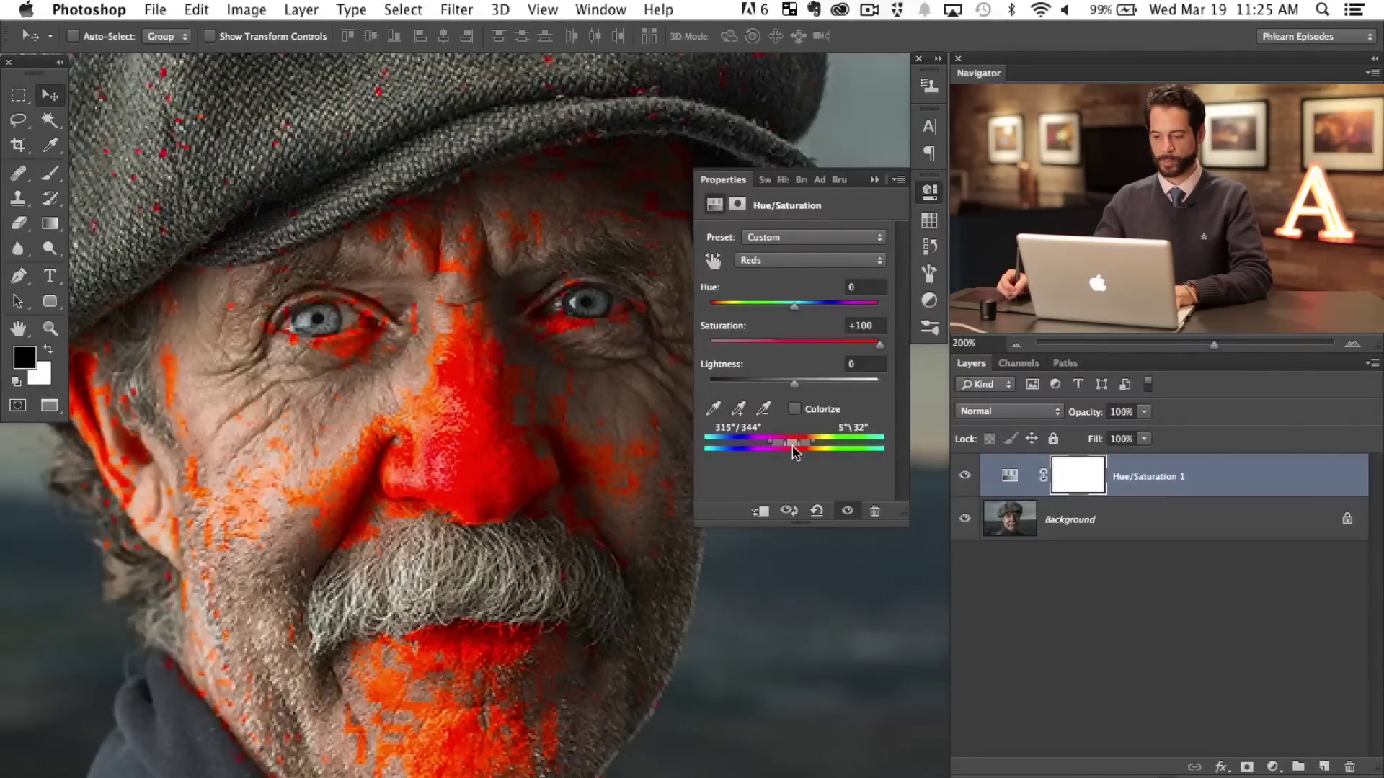
# Step: Try Reds saturation at +61, restore +100, and zoom back in on the face
pyautogui.hscroll(3, 433, 397)
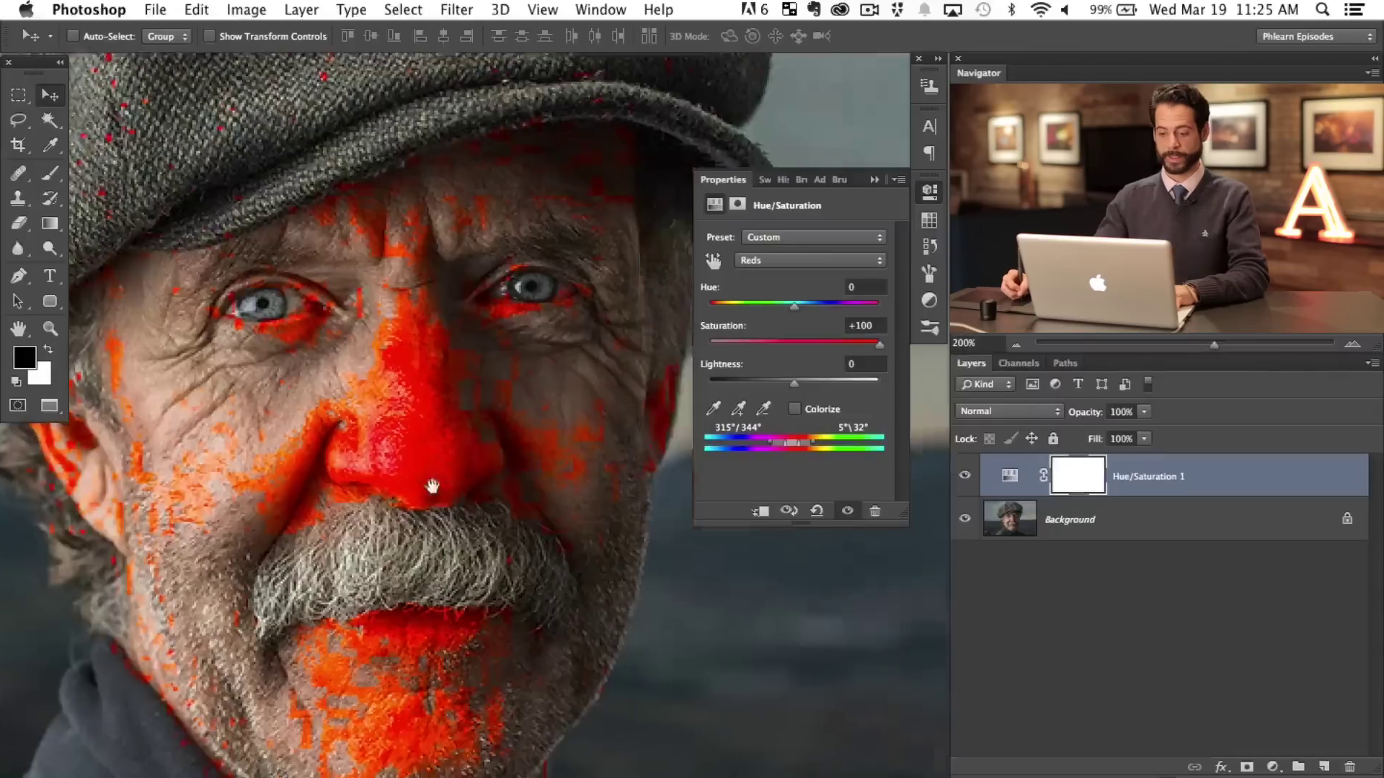
pyautogui.moveTo(879, 345); pyautogui.dragTo(846, 346)
pyautogui.click(878, 345)
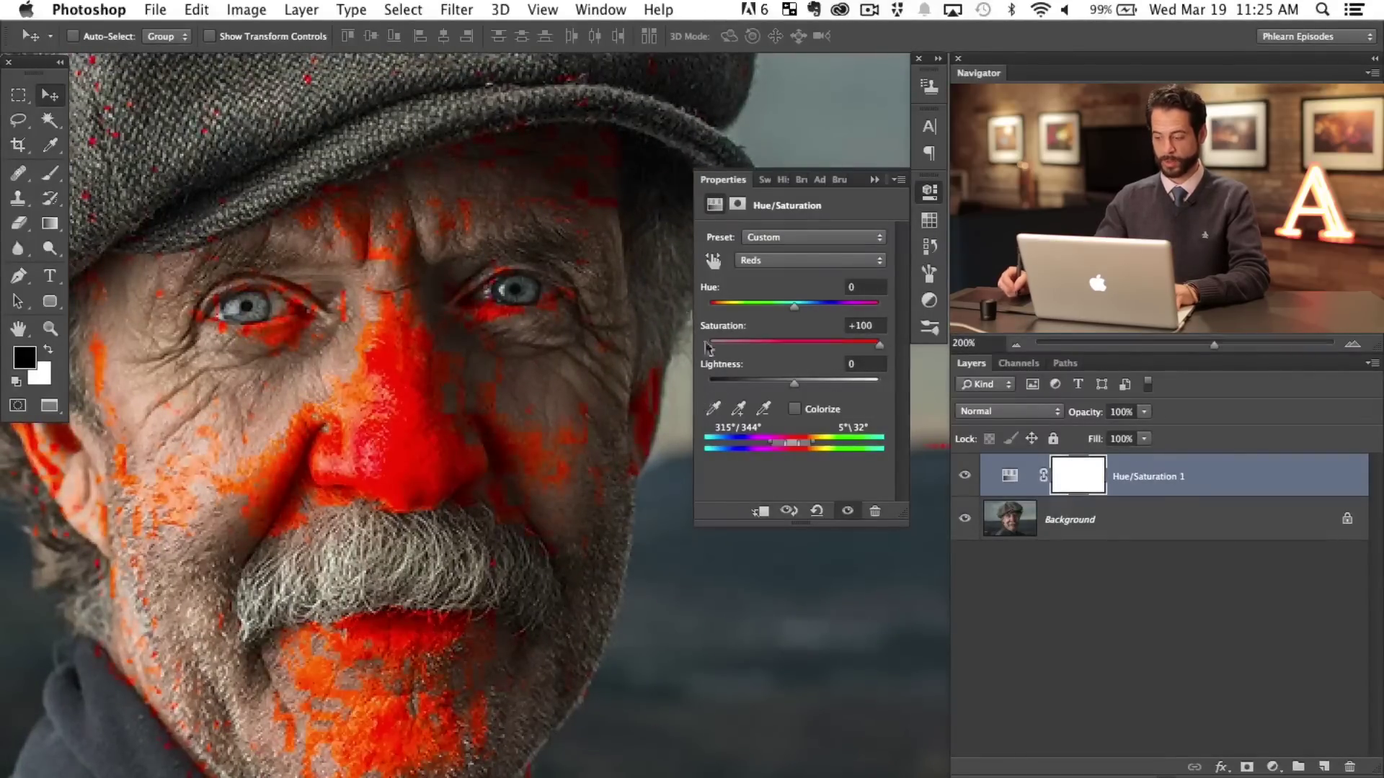
pyautogui.scroll(-5, 692, 310)
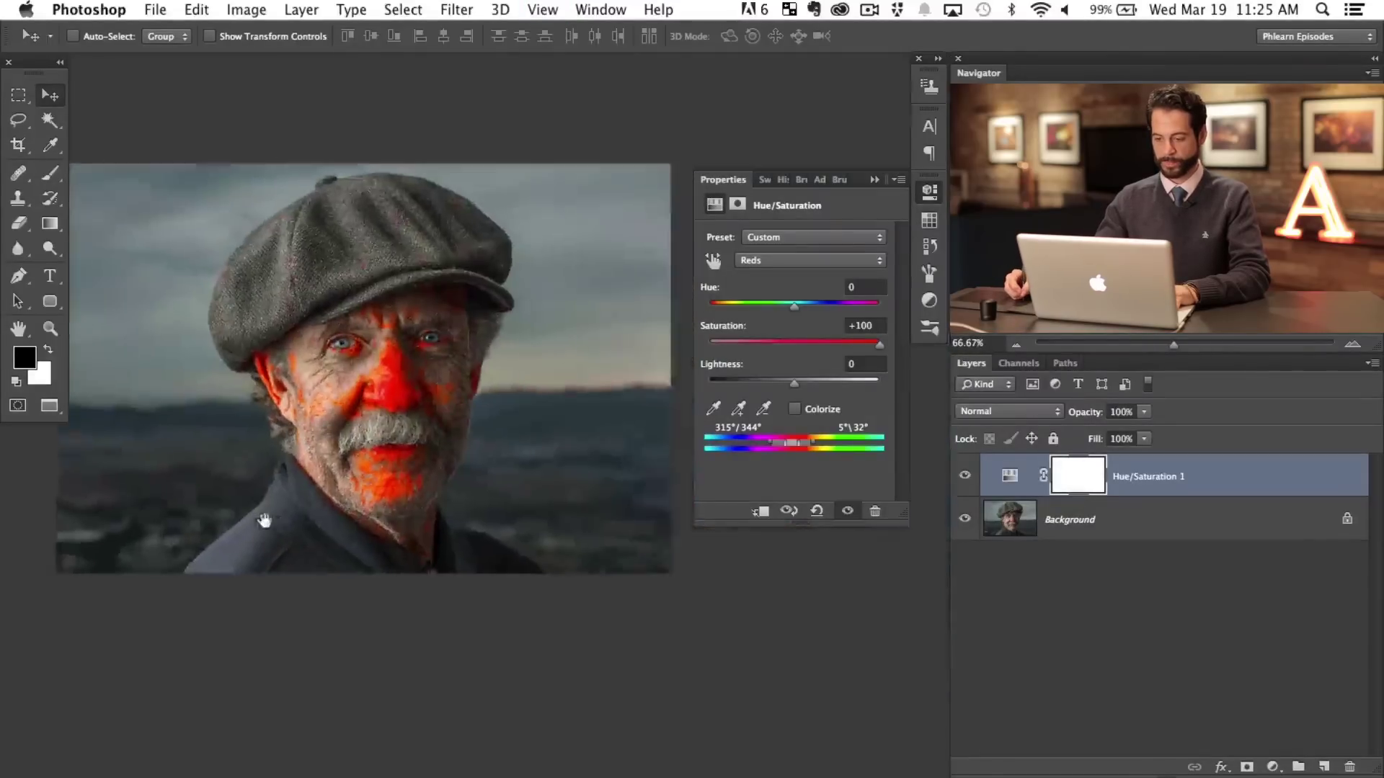
pyautogui.scroll(5, 343, 427)
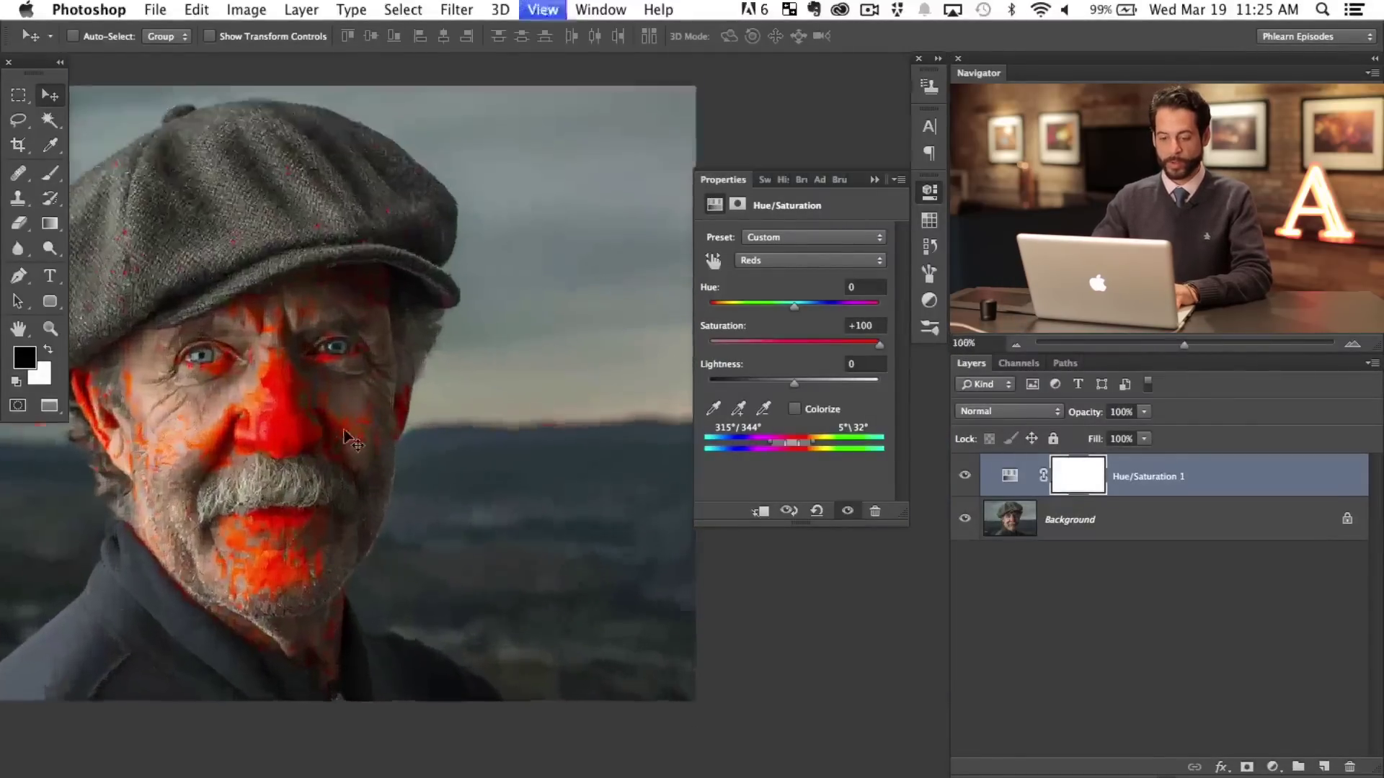
pyautogui.moveTo(278, 355); pyautogui.dragTo(775, 701)
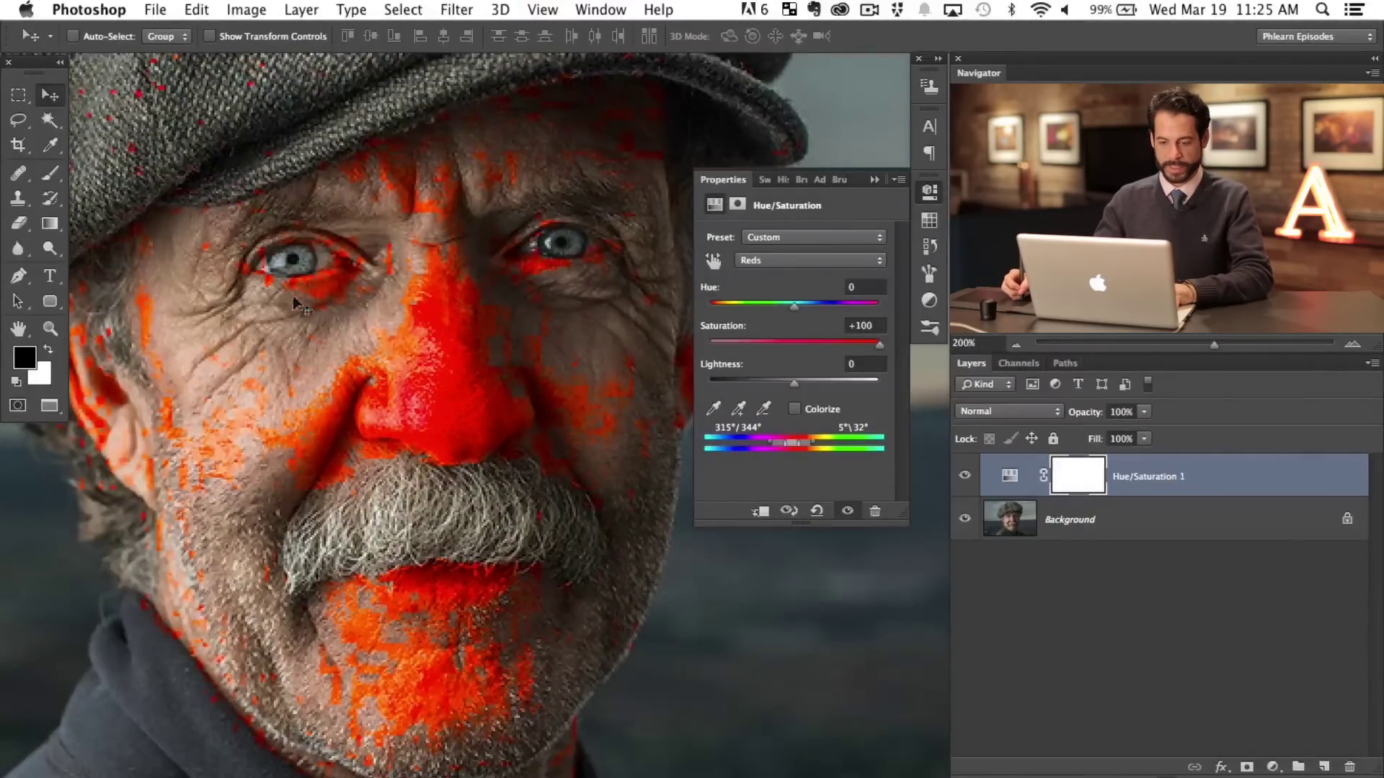
pyautogui.scroll(-3, 350, 638)
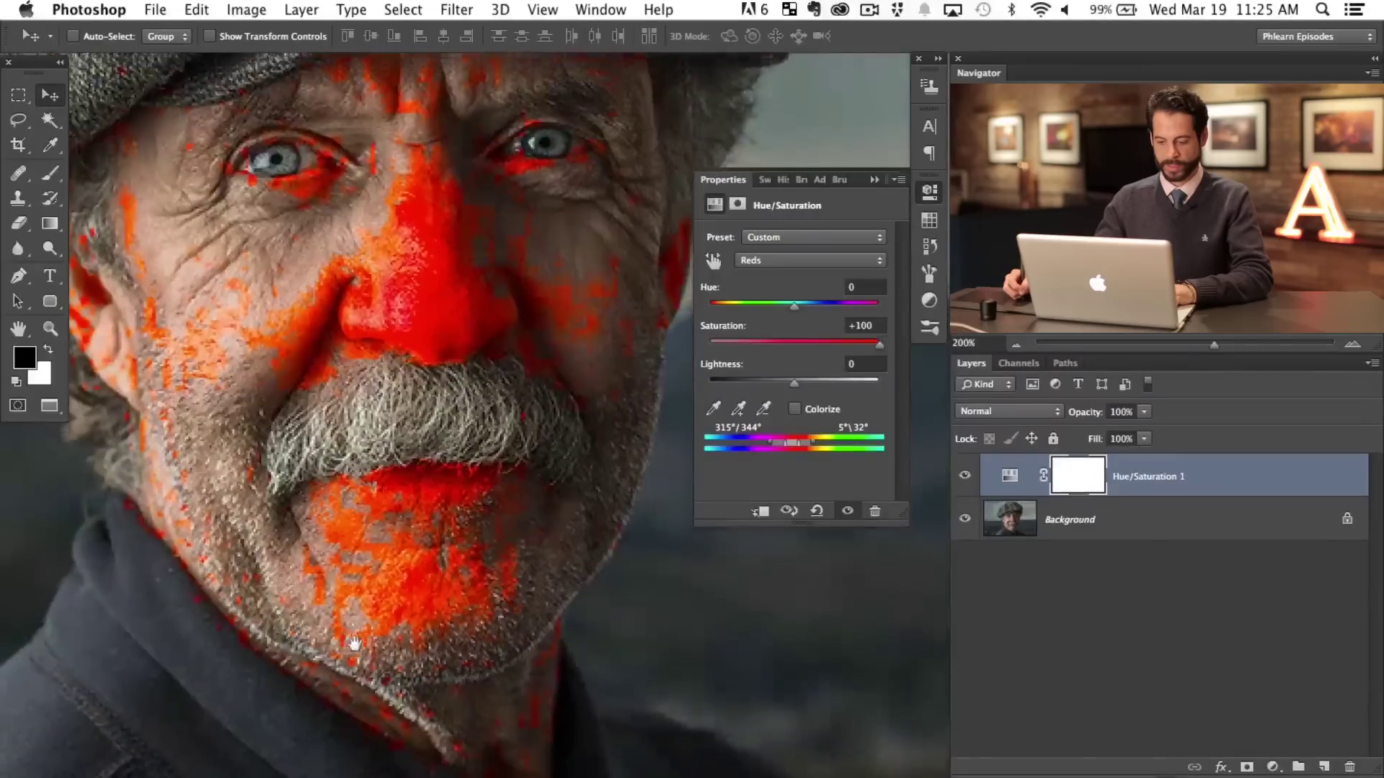
pyautogui.scroll(3, 432, 526)
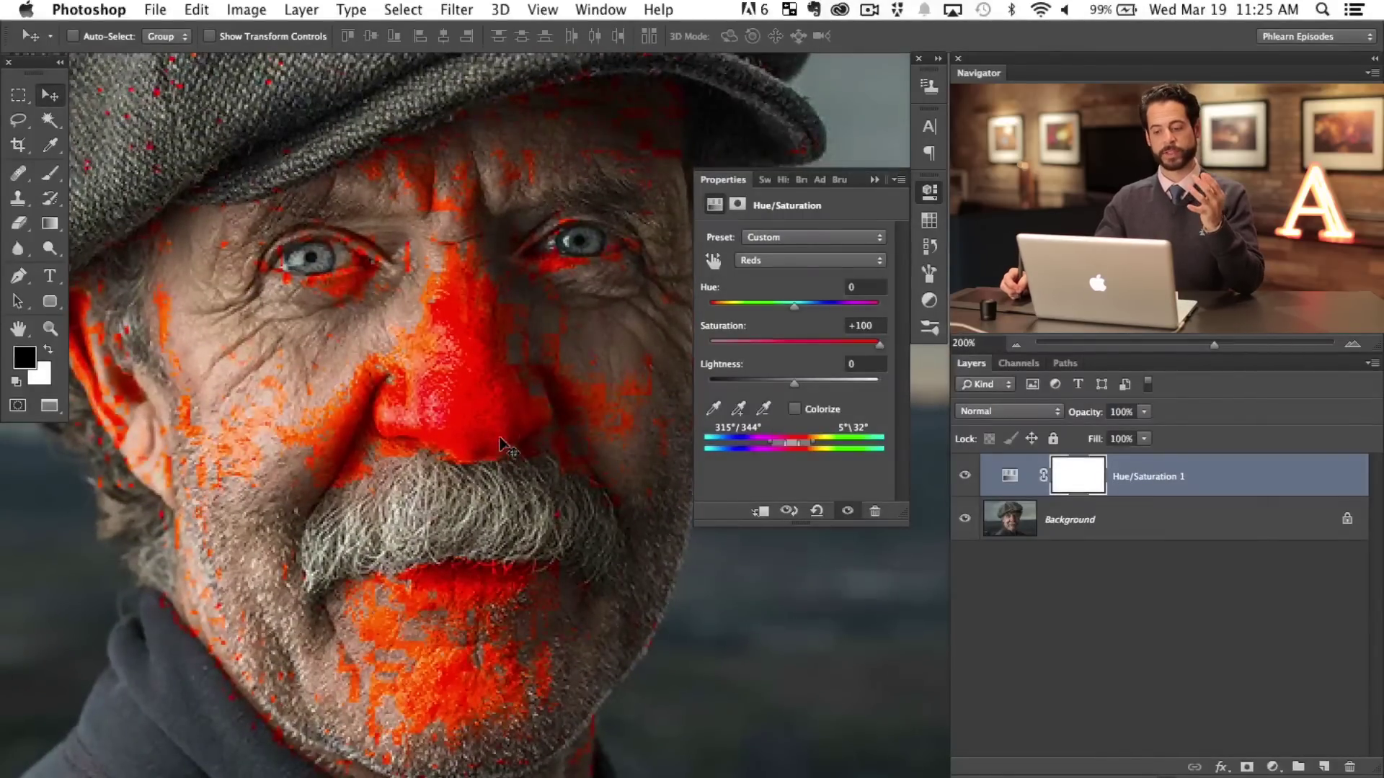
# Step: Set Reds saturation to 0 and Reds hue to +24, then hide the adjustment layer
pyautogui.click(850, 326)
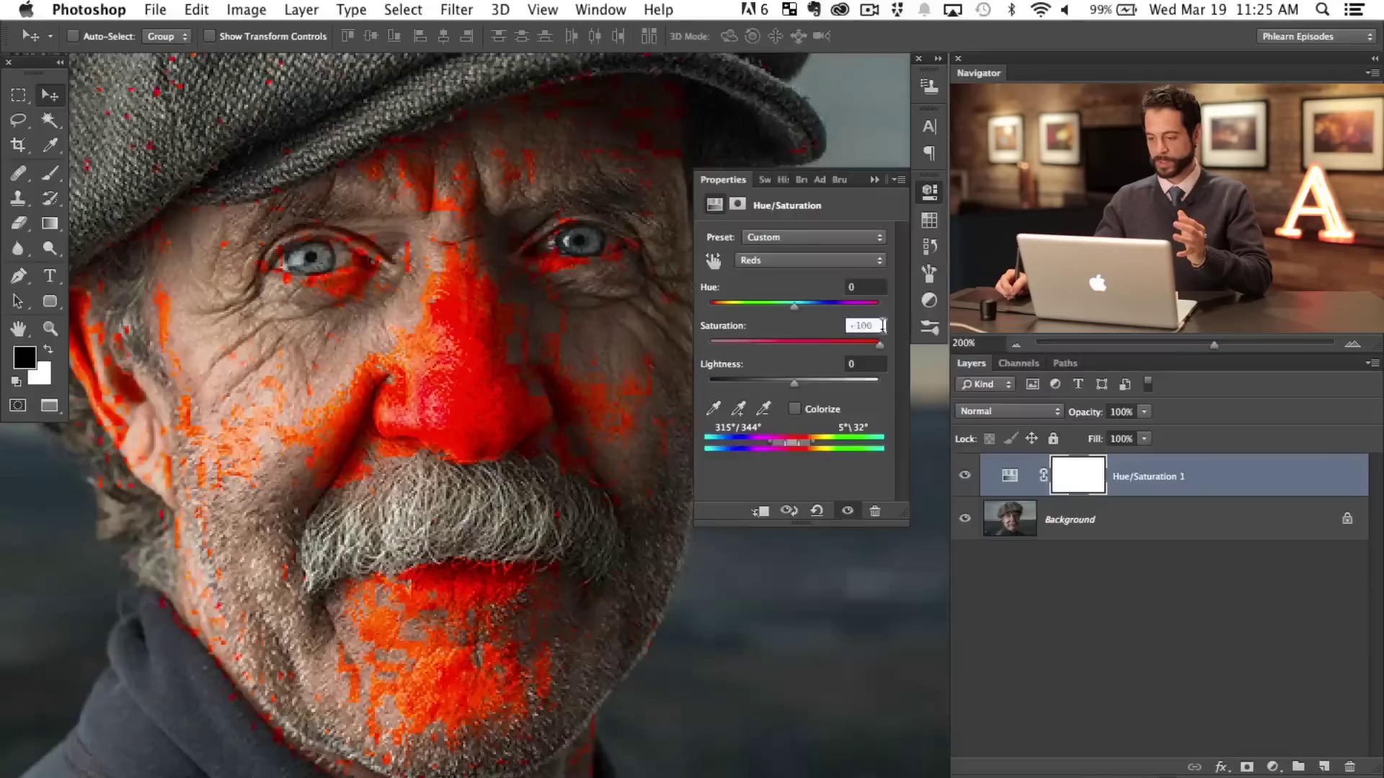
pyautogui.write('0')
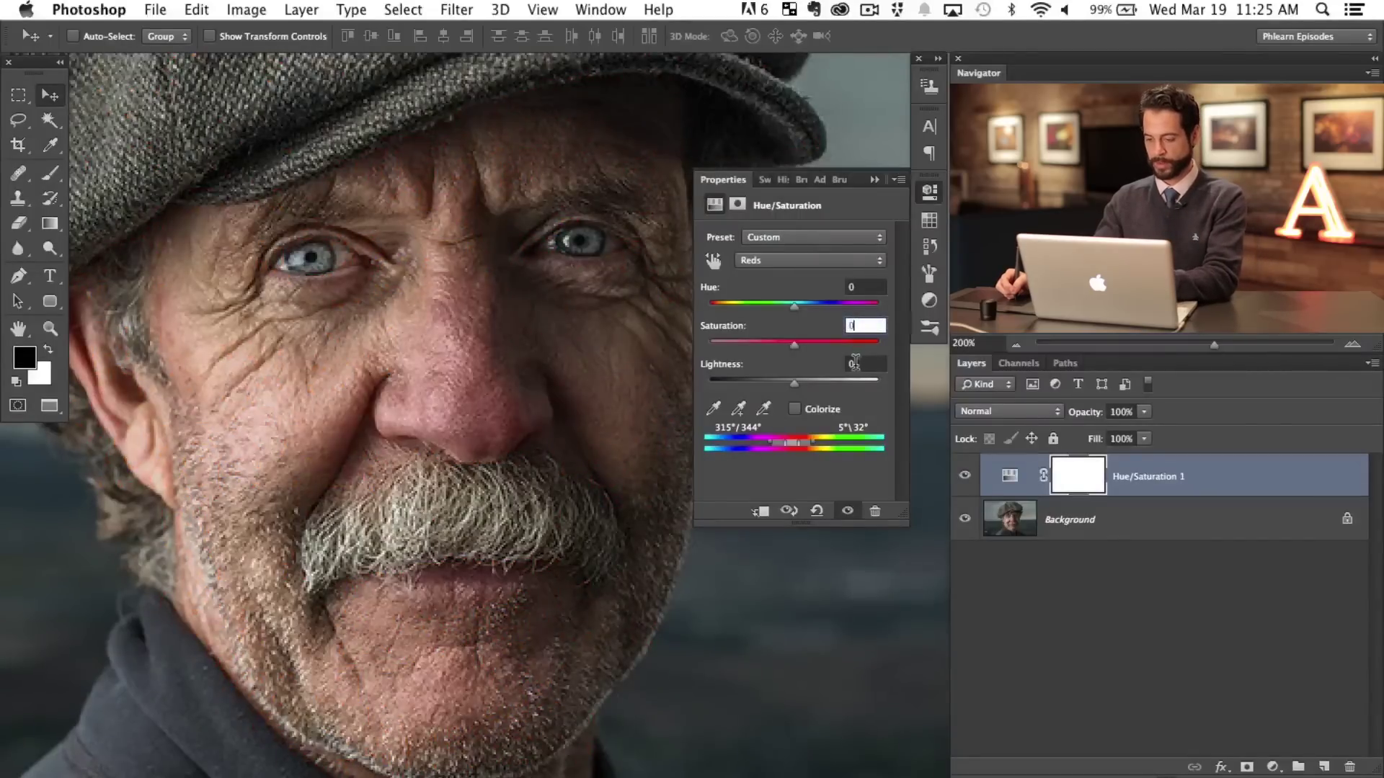
pyautogui.moveTo(795, 306)
pyautogui.mouseDown()
pyautogui.moveTo(886, 309)
pyautogui.moveTo(718, 310)
pyautogui.moveTo(819, 306)
pyautogui.mouseUp()
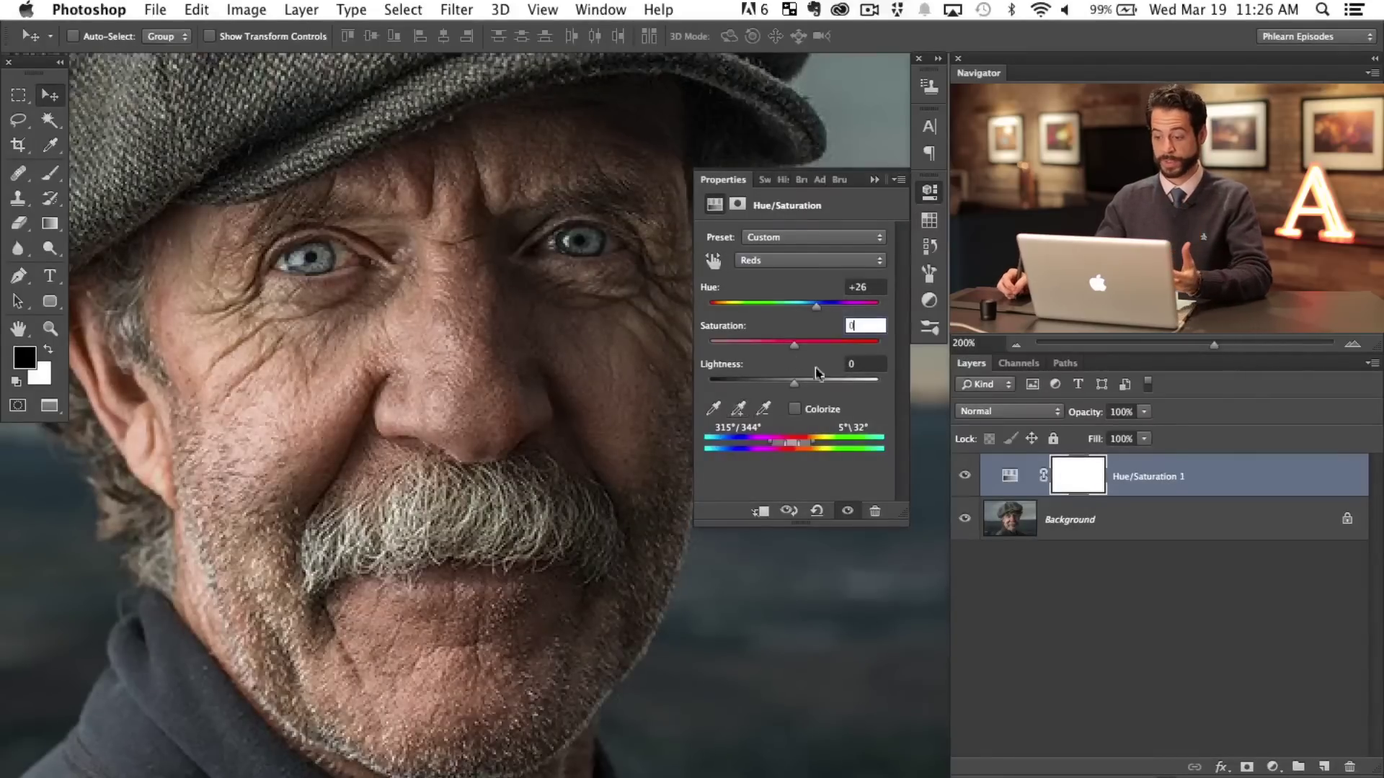
pyautogui.moveTo(811, 307)
pyautogui.mouseDown()
pyautogui.moveTo(799, 310)
pyautogui.moveTo(810, 316)
pyautogui.mouseUp()
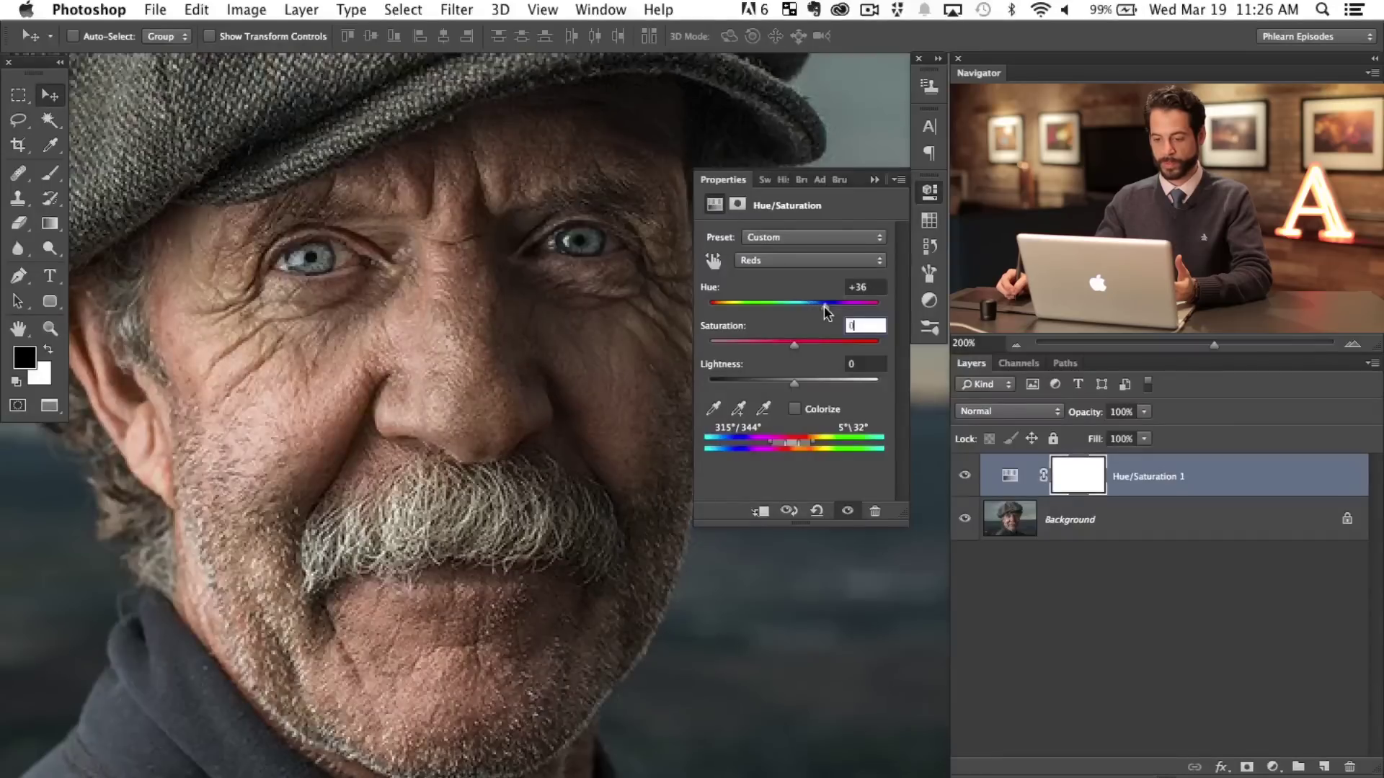
pyautogui.moveTo(824, 305); pyautogui.dragTo(813, 307)
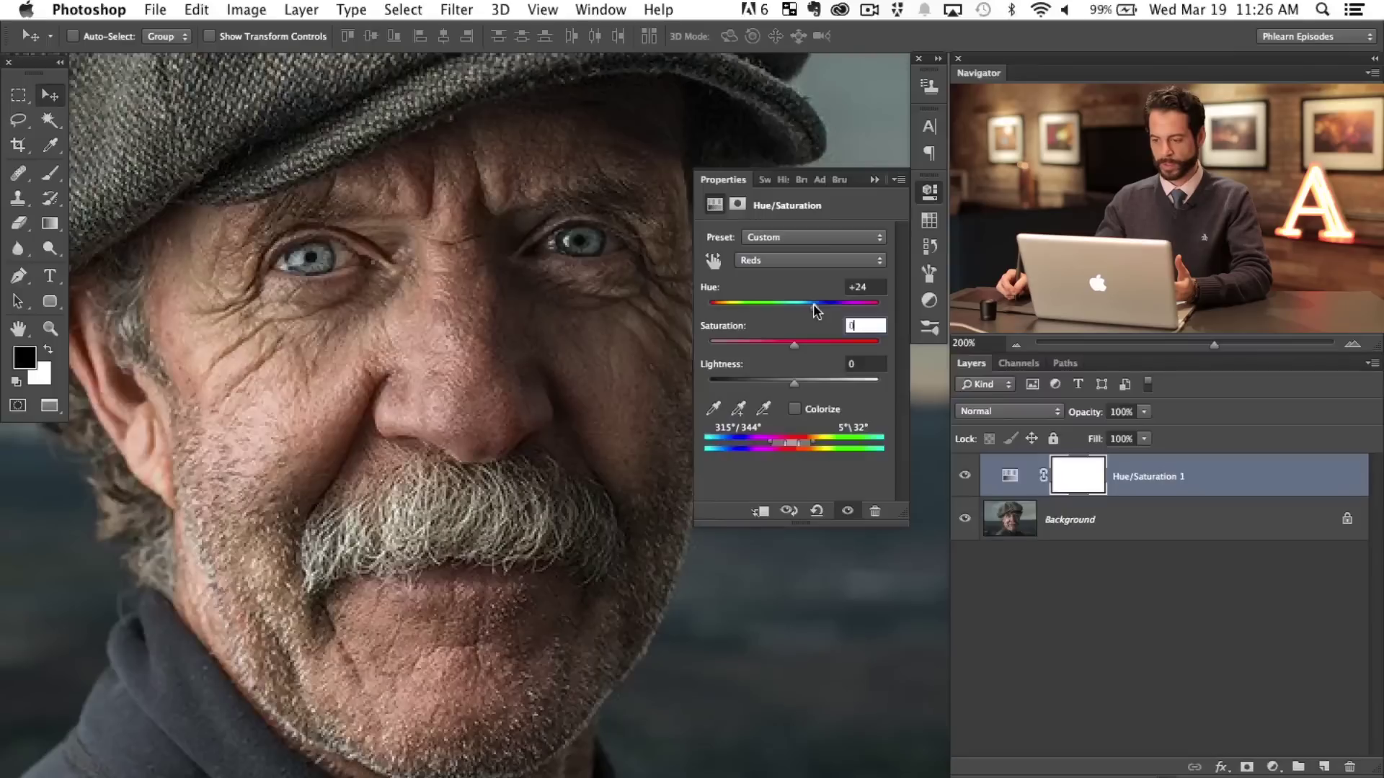
pyautogui.click(964, 475)
# Step: Toggle Hue/Saturation 1 visibility repeatedly to compare the face before and after
pyautogui.click(966, 476)
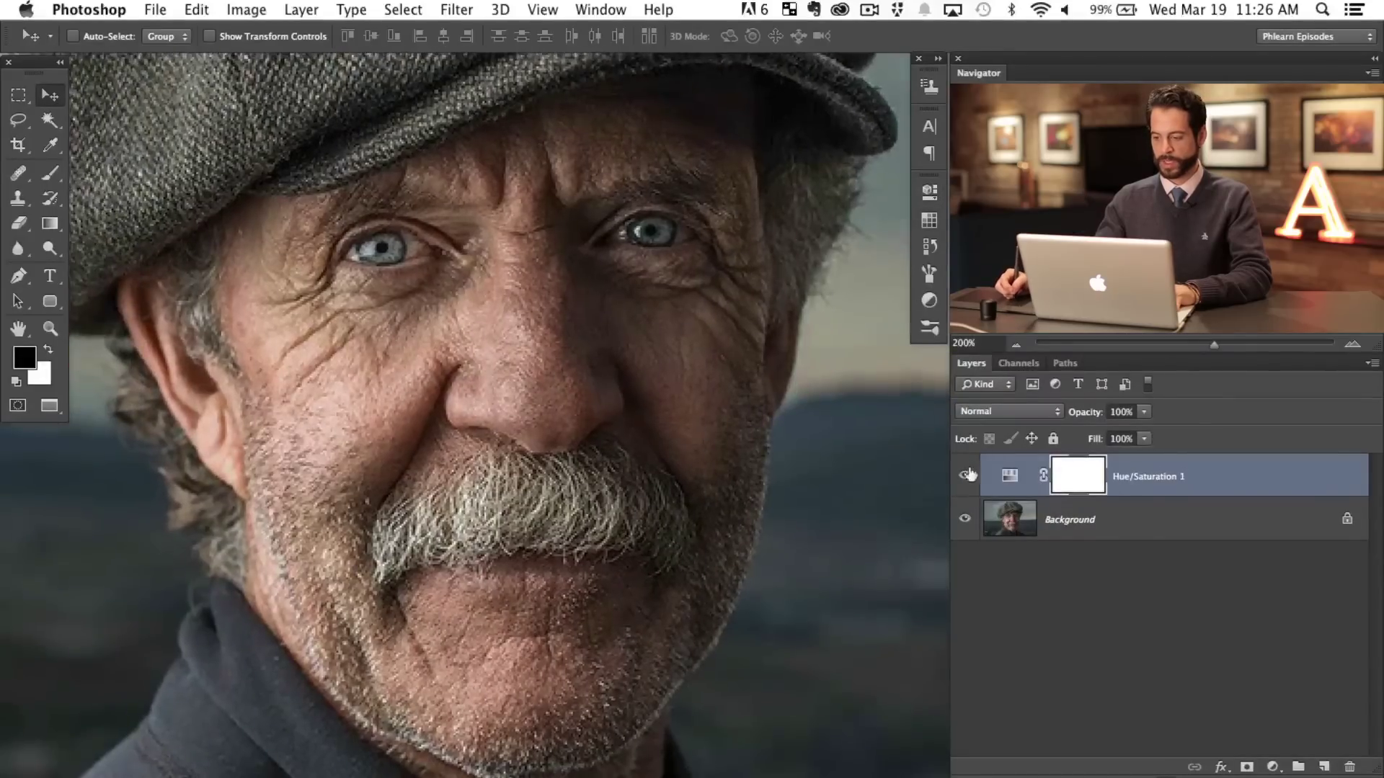
pyautogui.click(965, 475)
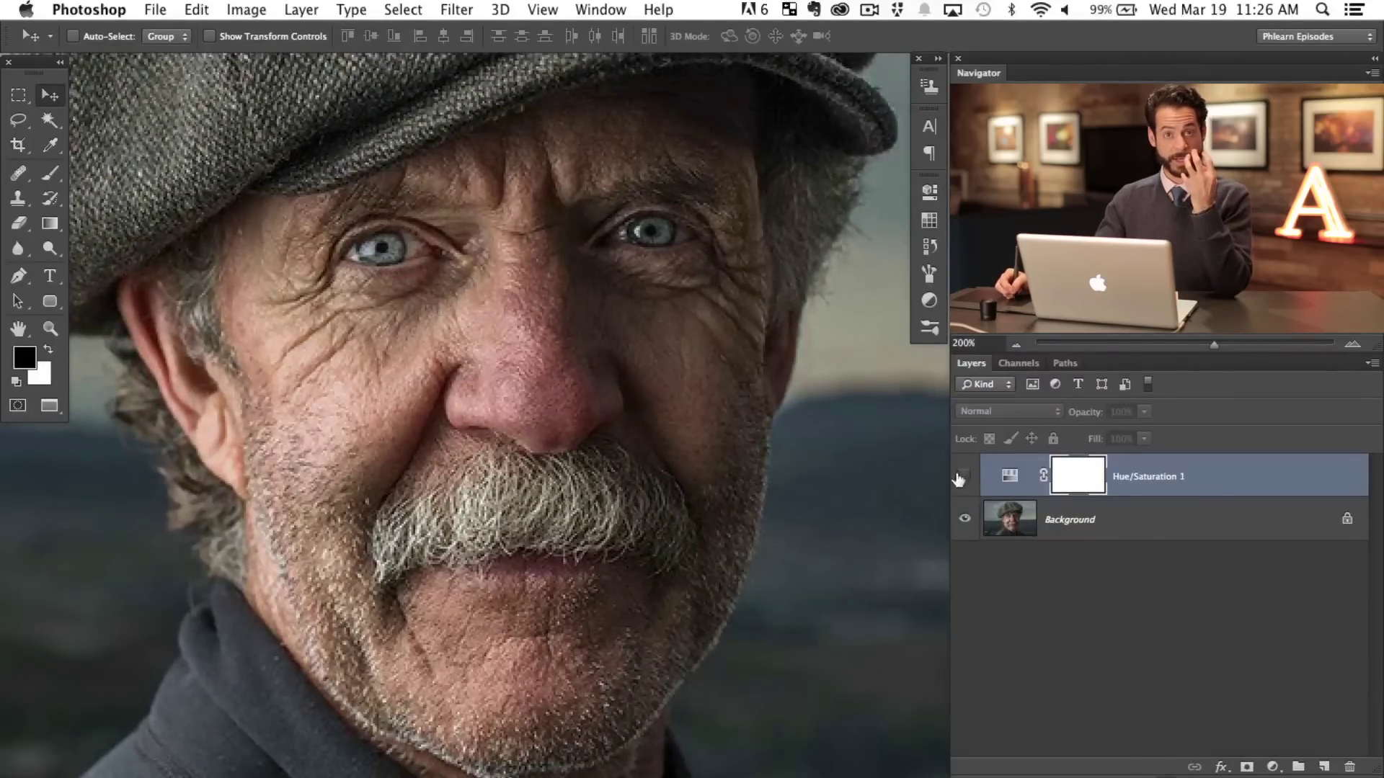
pyautogui.click(966, 479)
pyautogui.click(966, 480)
pyautogui.click(966, 480)
pyautogui.click(967, 480)
pyautogui.click(968, 481)
pyautogui.click(967, 480)
pyautogui.click(965, 479)
pyautogui.click(962, 478)
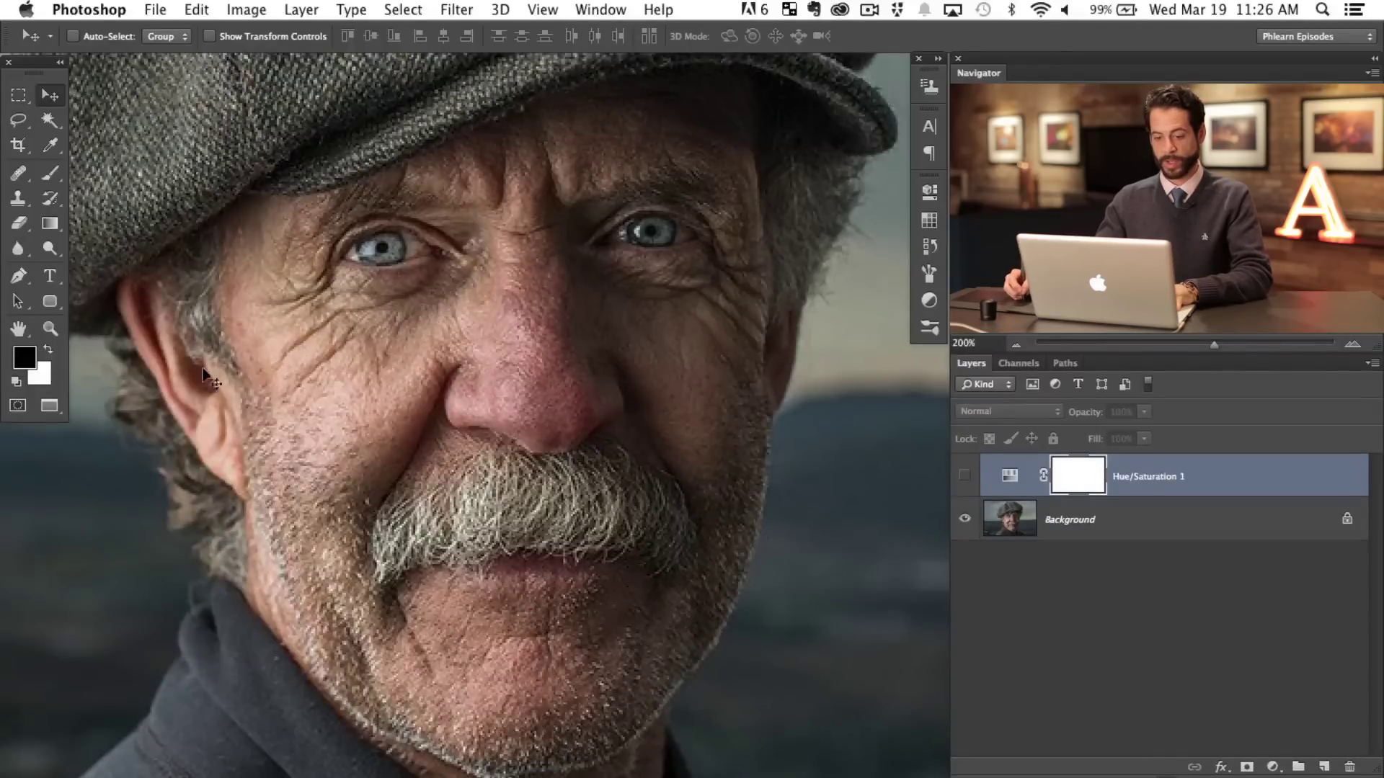
pyautogui.click(967, 478)
pyautogui.click(966, 478)
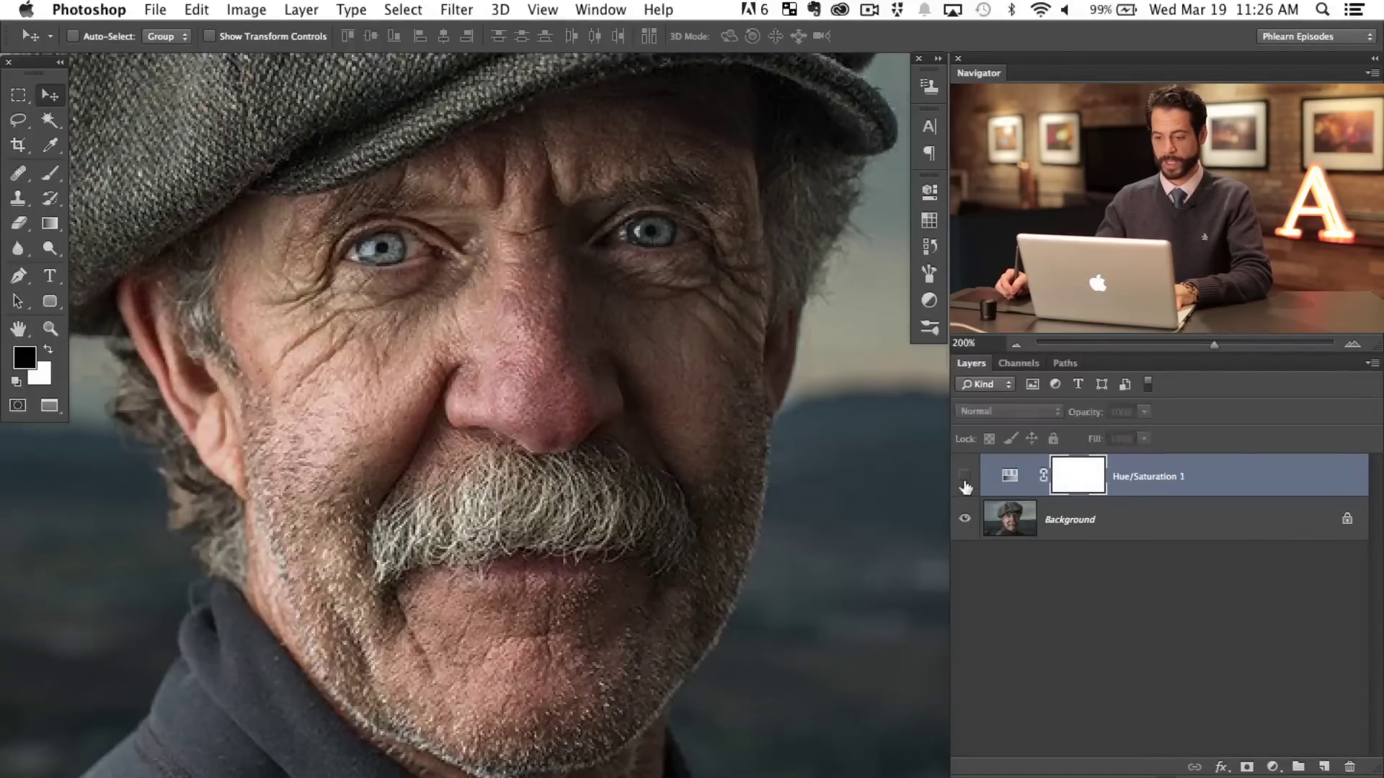
pyautogui.click(967, 478)
# Step: View the portrait at 100% and compare again, leaving Hue/Saturation 1 hidden
pyautogui.press('super+1')
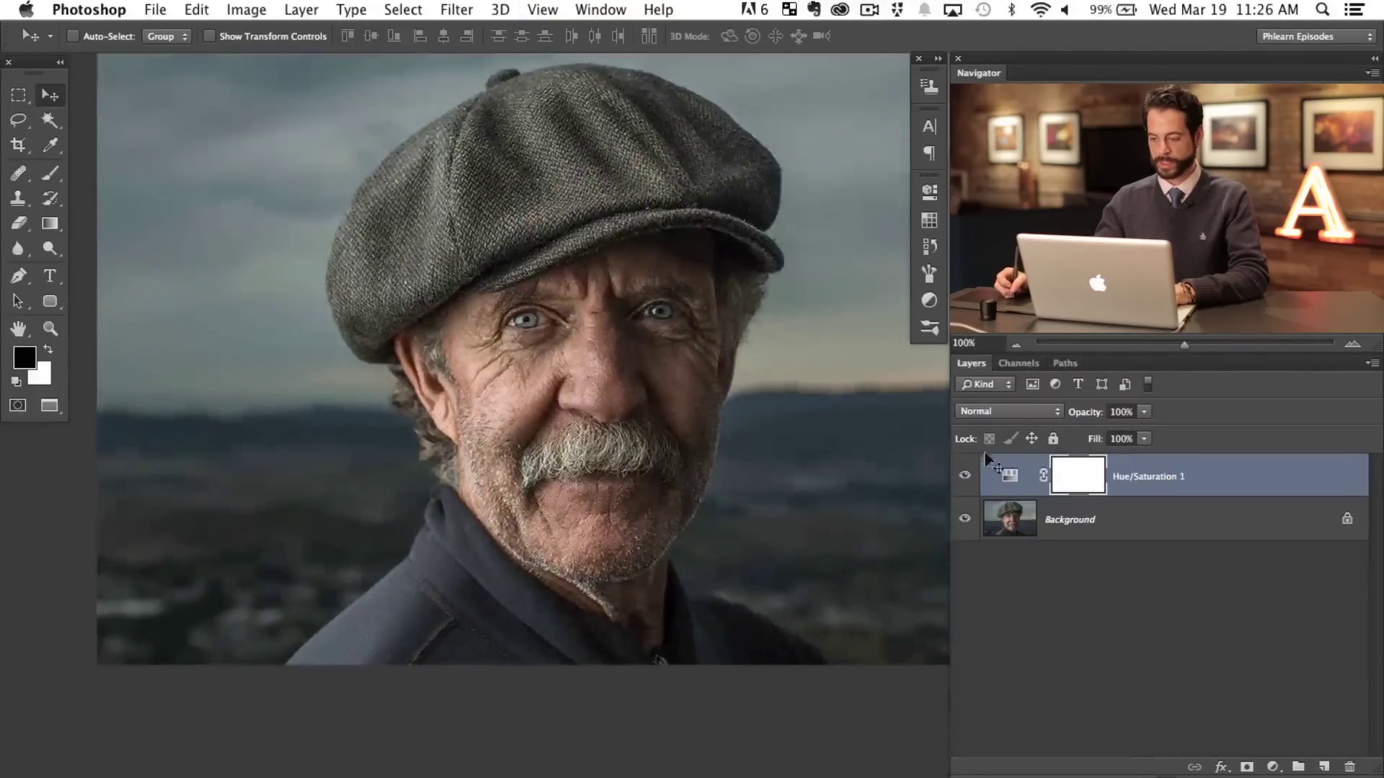
pyautogui.click(967, 478)
pyautogui.click(966, 479)
pyautogui.click(966, 478)
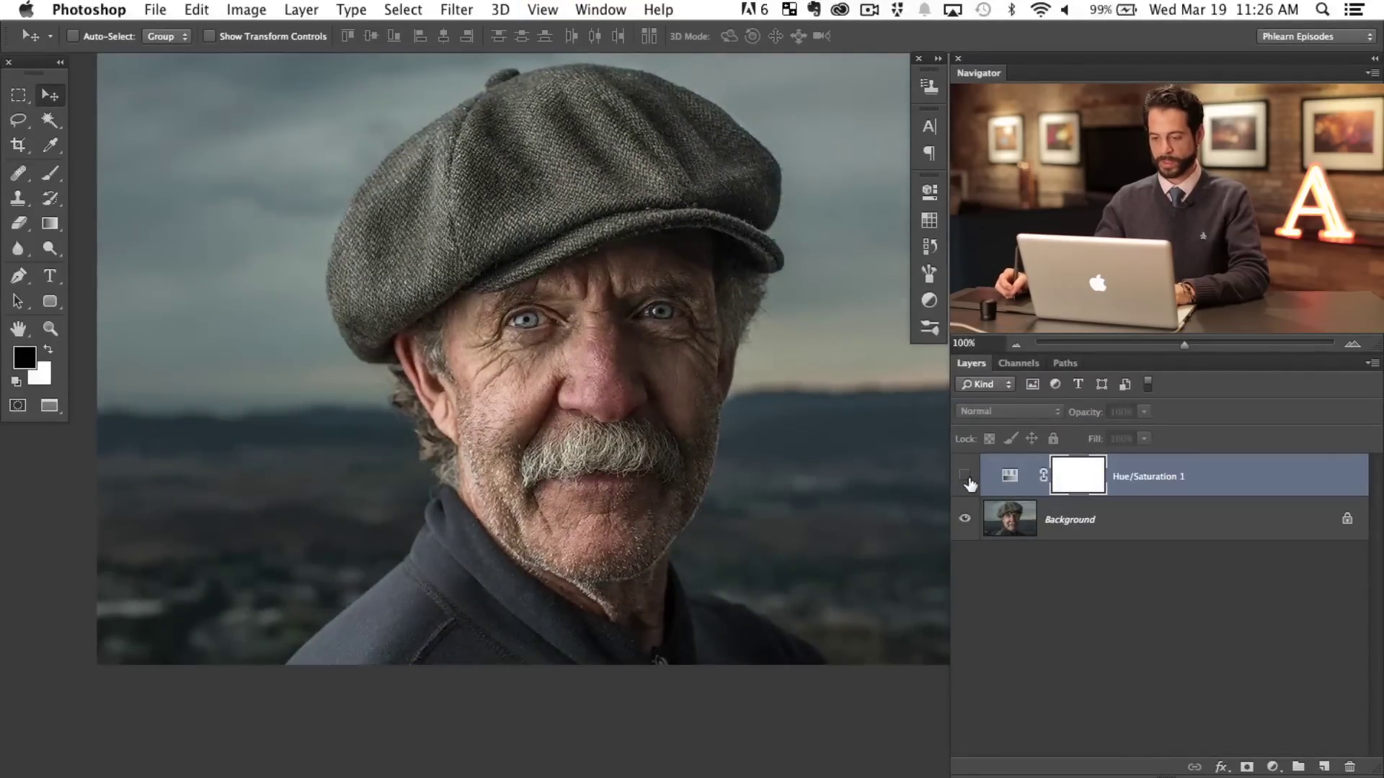